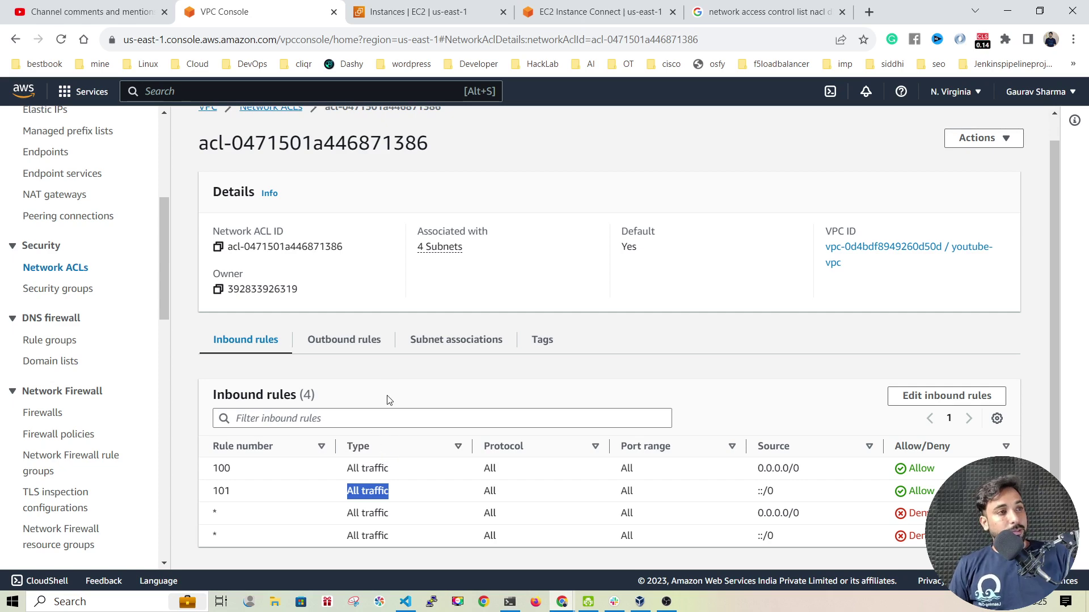
Step: Switch to the EC2 instances, copy public-instance's public IPv4 address and ping 23.20.120.26 from Command Prompt
left_click(437, 19)
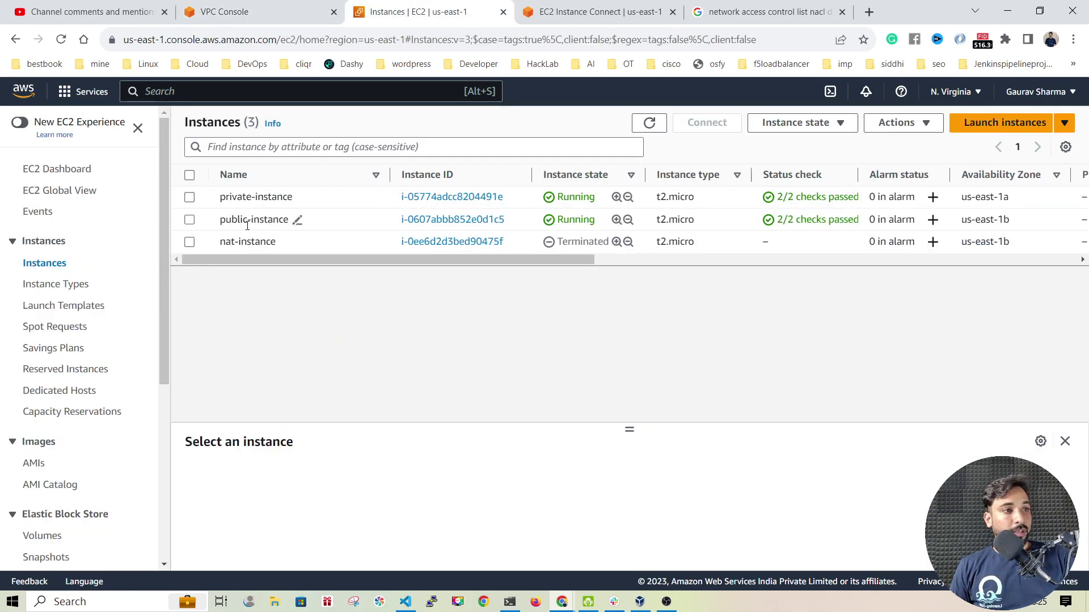
left_click_drag(221, 221, 253, 222)
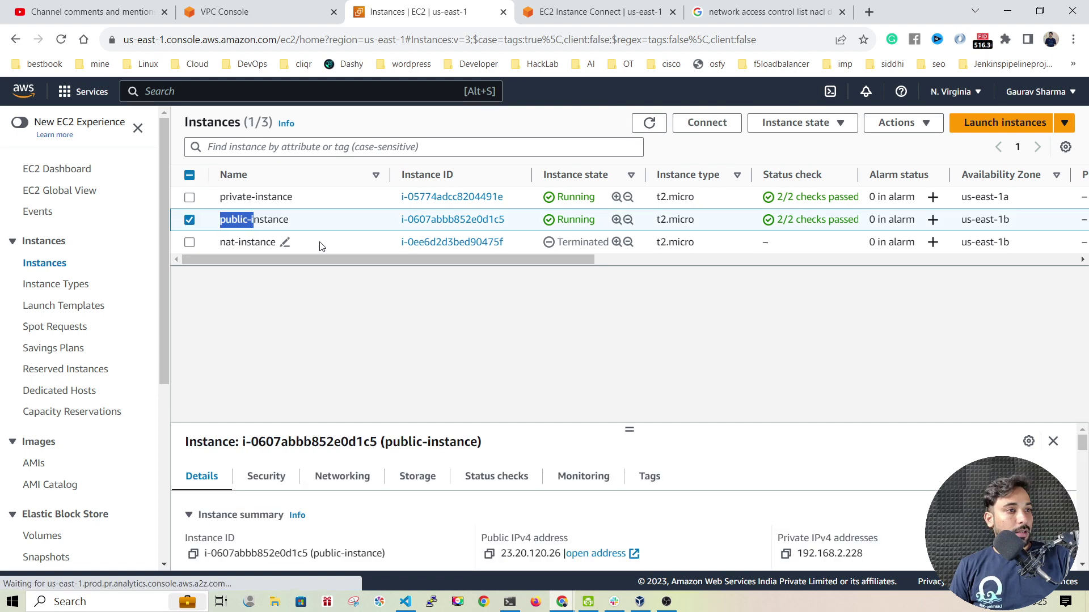
left_click(488, 554)
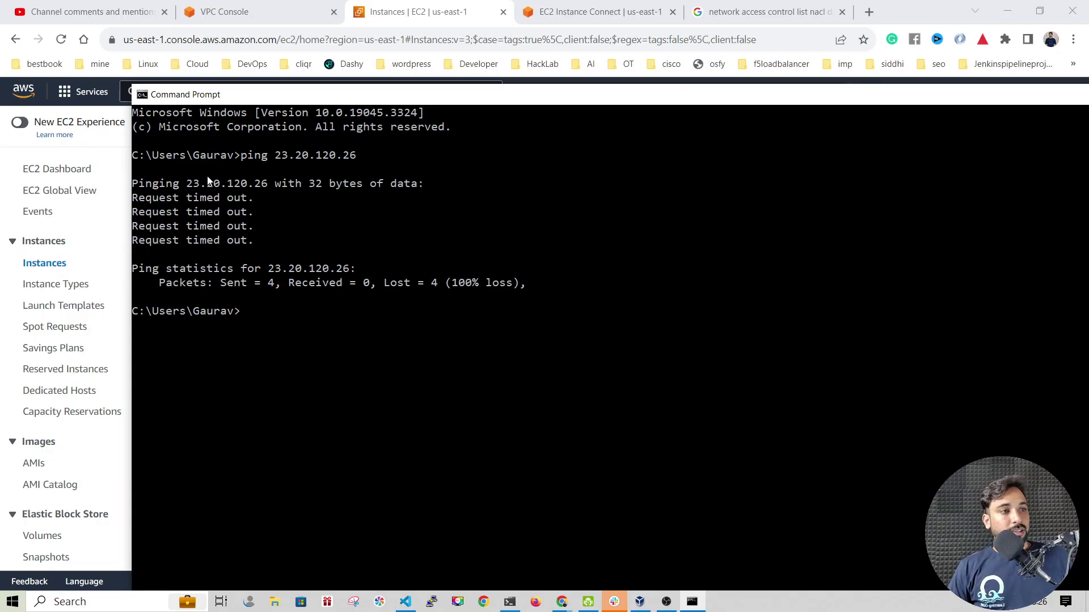
left_click_drag(187, 169, 240, 280)
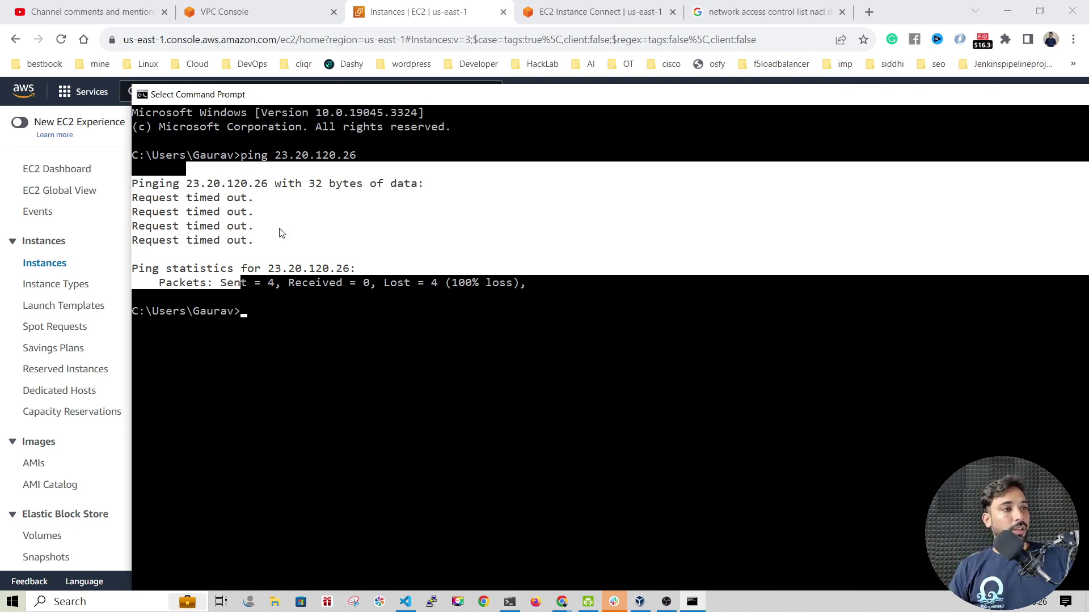
left_click_drag(275, 93, 394, 156)
Step: Return to the EC2 console and open the security group attached to public-instance from its security details
left_click(408, 8)
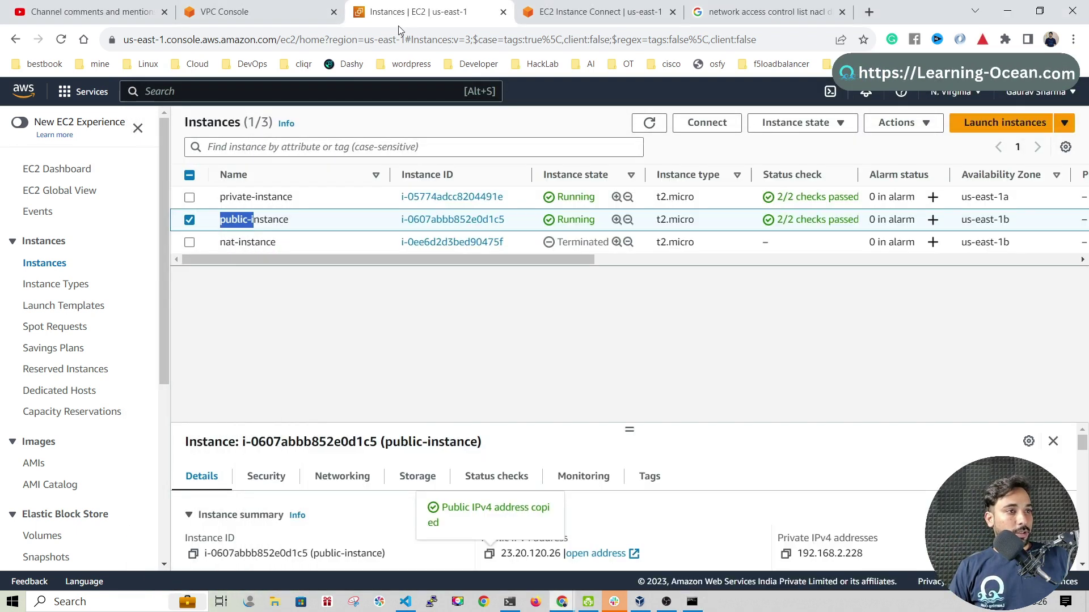
left_click_drag(629, 429, 624, 291)
left_click(333, 336)
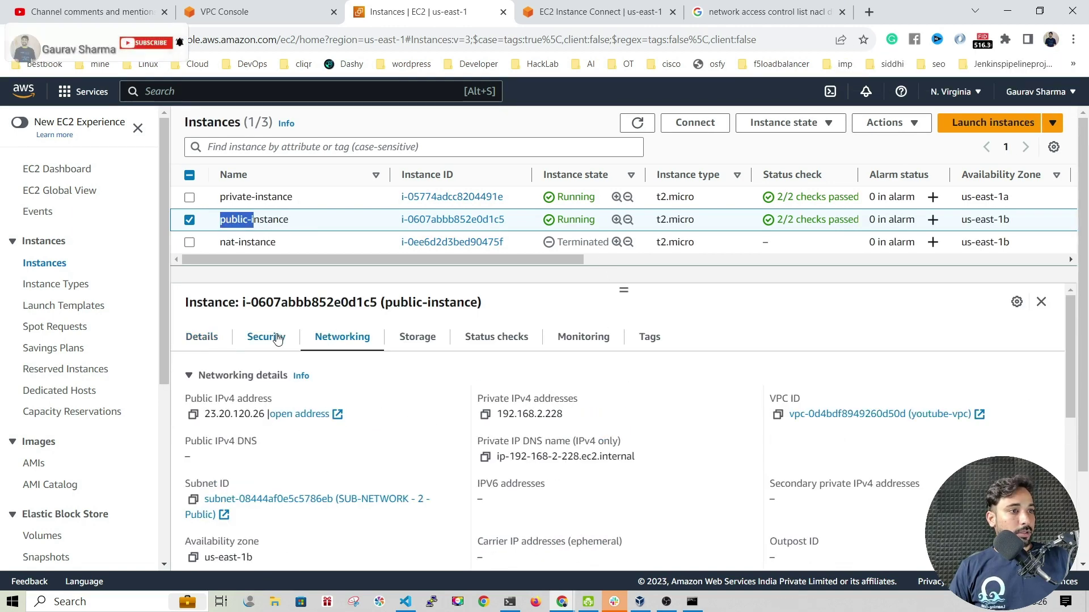
left_click(276, 339)
left_click(243, 469)
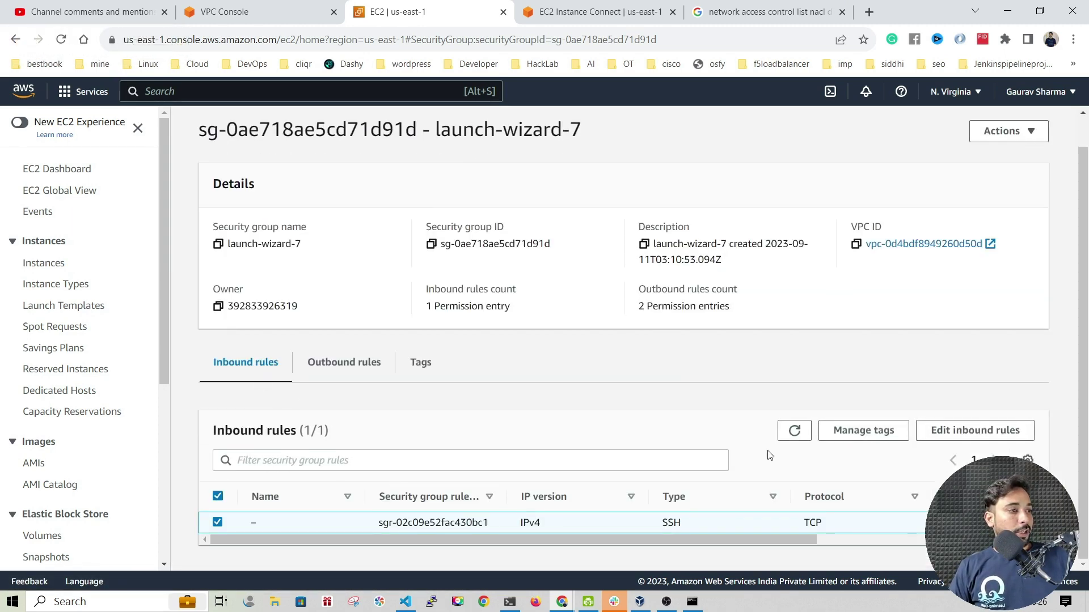
Step: Add an inbound rule allowing All ICMP - IPv4 from Anywhere-IPv4 to the launch-wizard-7 security group and save it
left_click(972, 435)
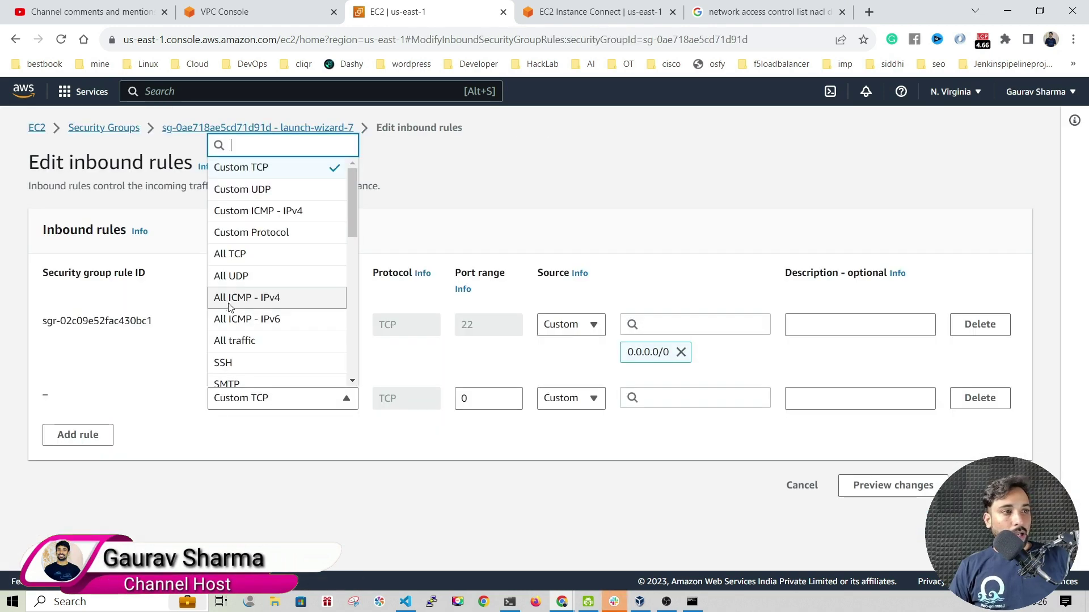
left_click(228, 307)
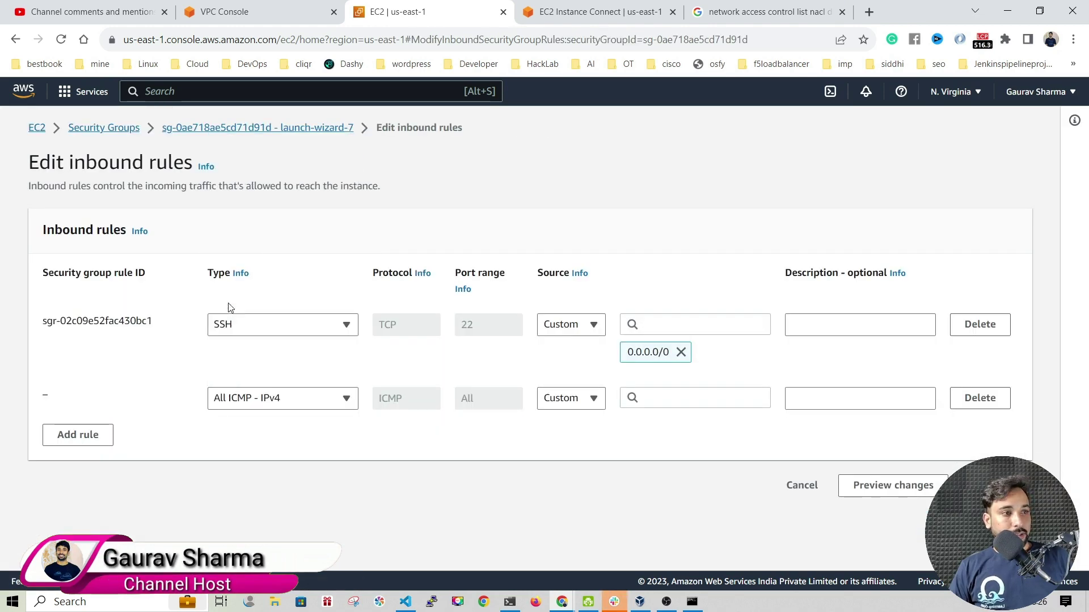
left_click(606, 401)
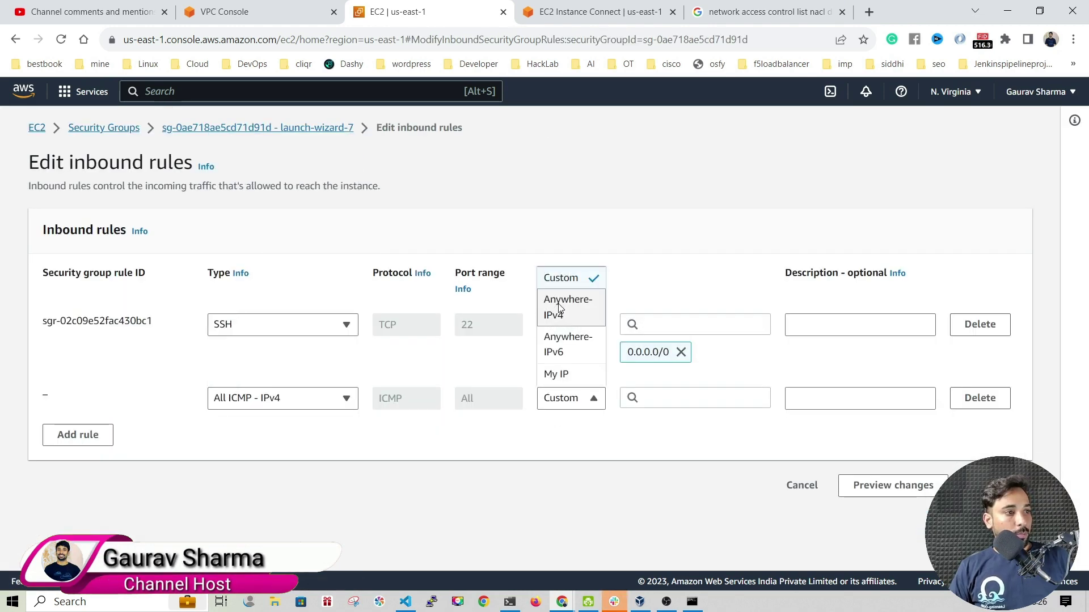
left_click(559, 307)
left_click(998, 517)
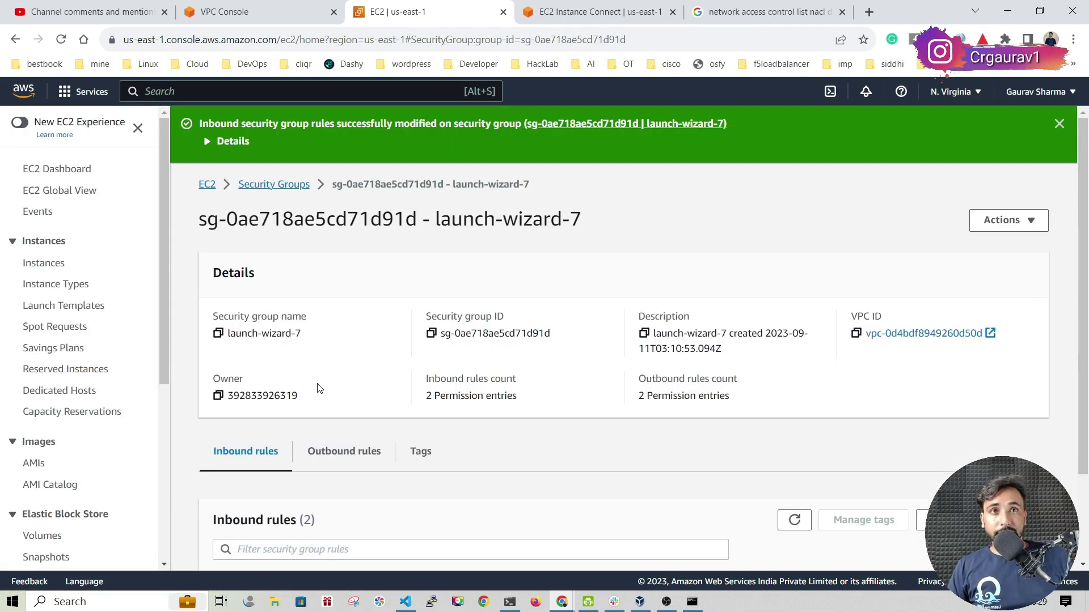
Step: Repeat the ping to 23.20.120.26 in Command Prompt to test the new security group rule
left_click(692, 602)
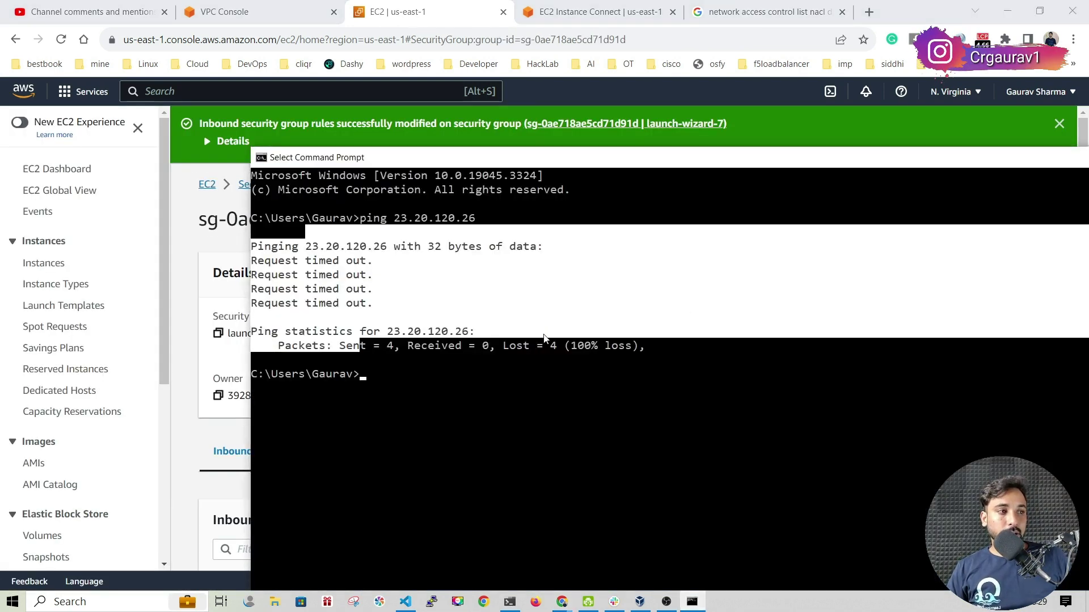
left_click(454, 417)
key("Up")
key("Return")
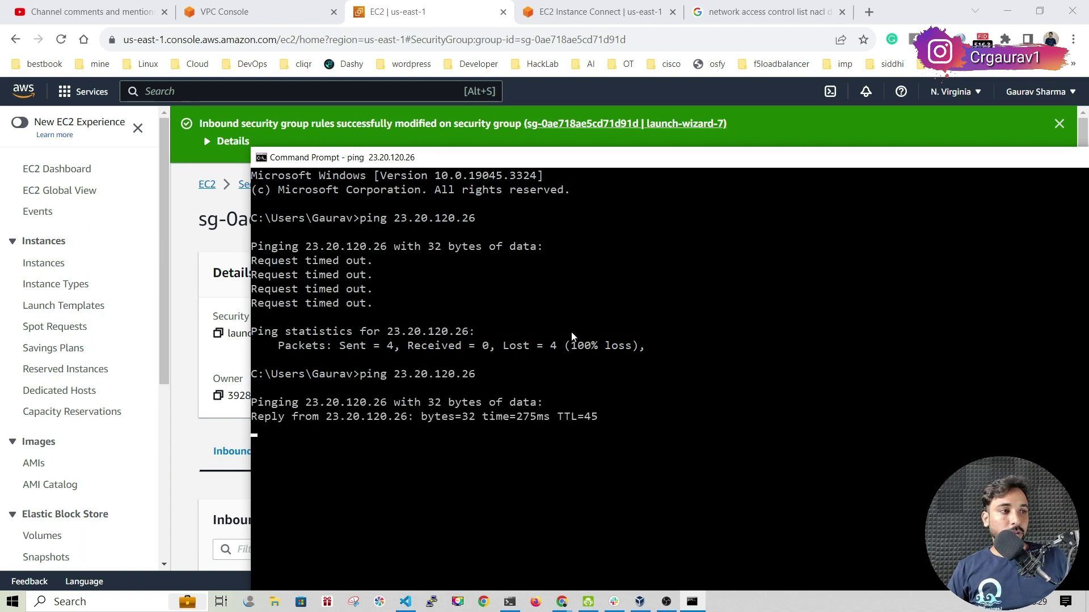
left_click_drag(731, 160, 651, 89)
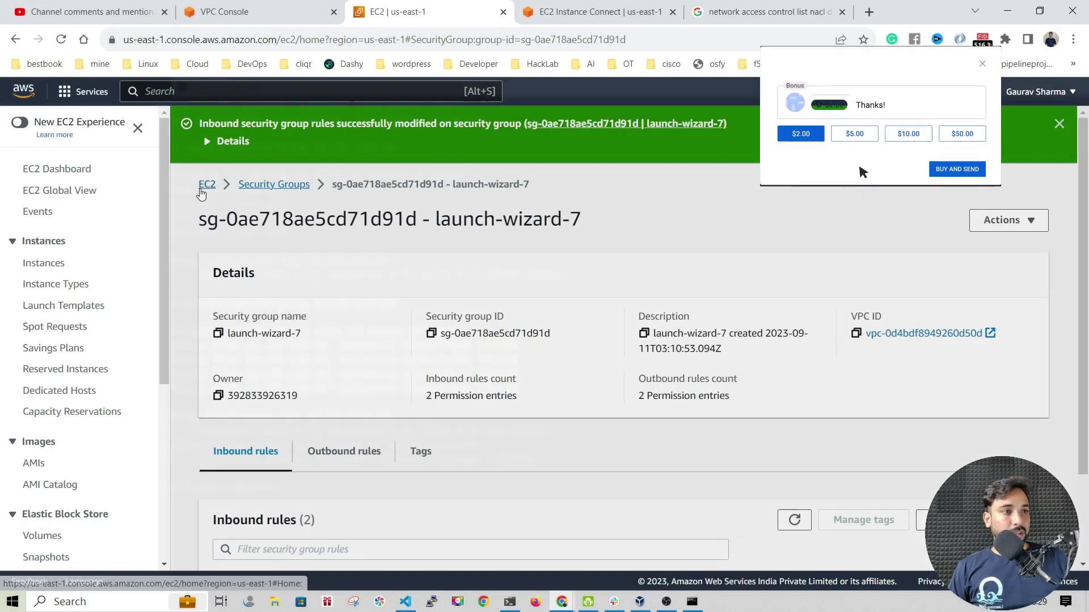
Step: Go back to the list of running EC2 instances and examine public-instance
left_click(206, 184)
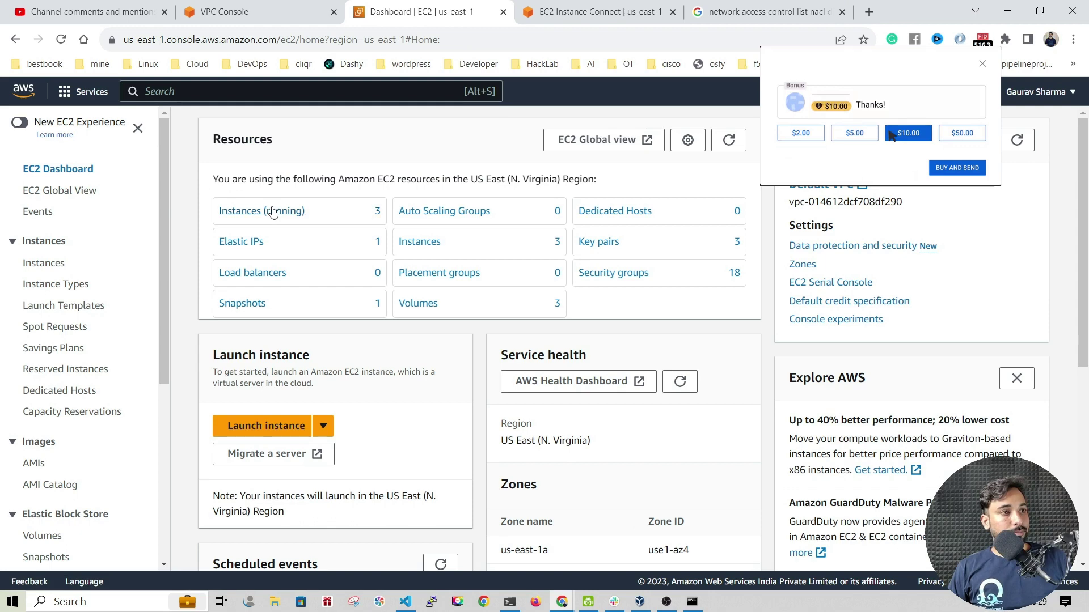
left_click(272, 211)
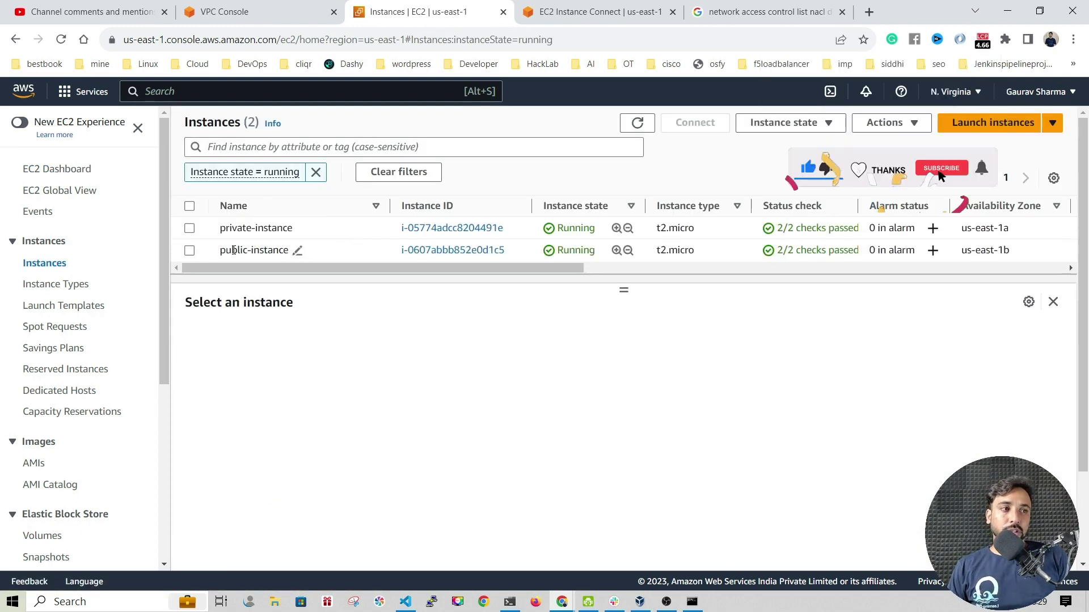
left_click_drag(220, 250, 281, 262)
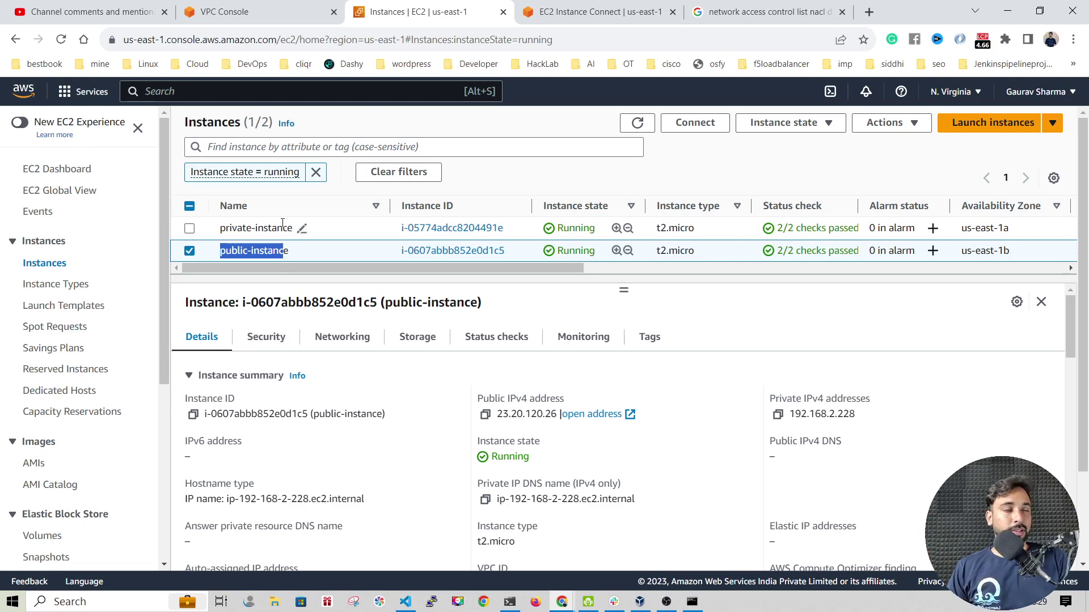
left_click(300, 256)
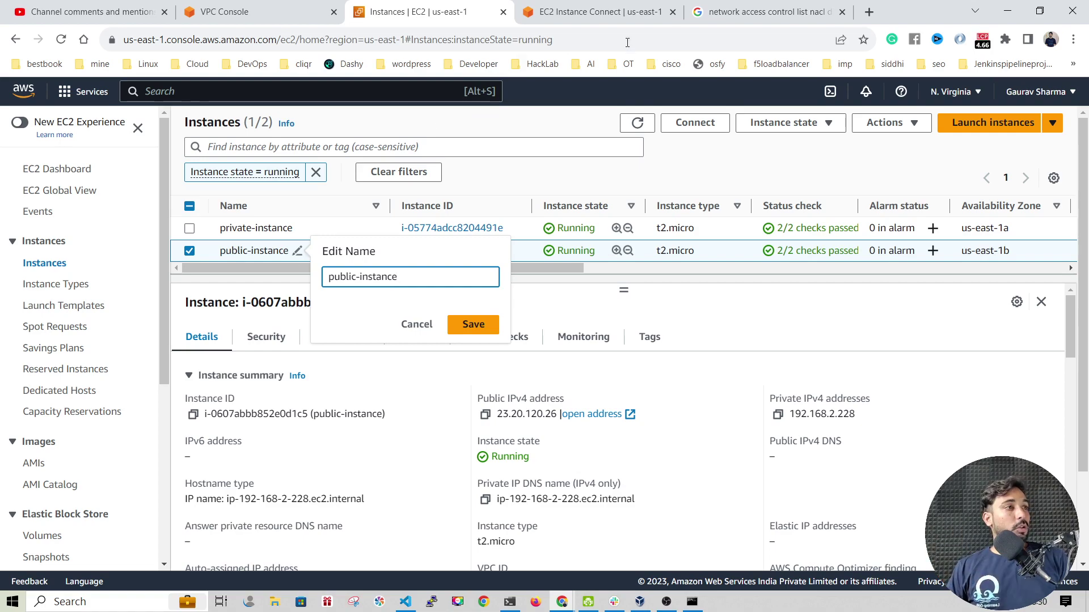
Step: Search Google for "what is my ip" and select the public IP address shown
left_click(794, 19)
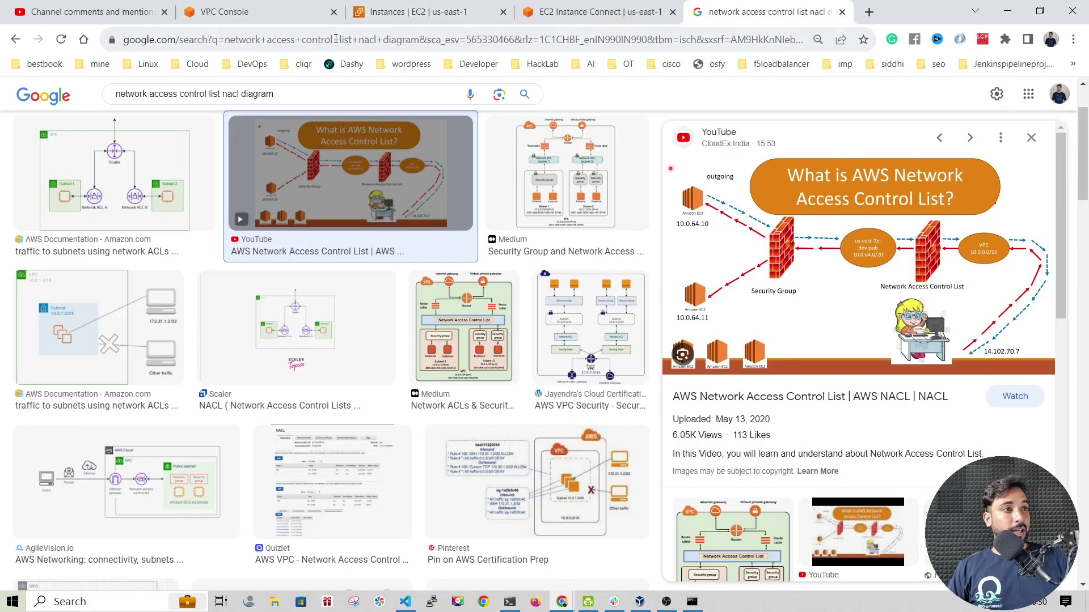
left_click(334, 41)
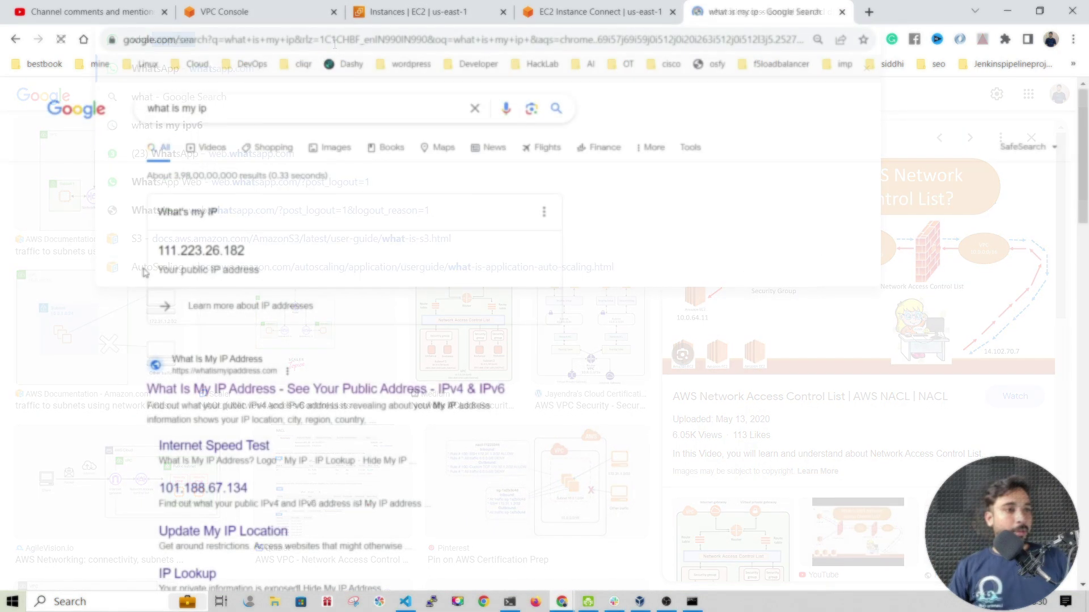
left_click_drag(157, 255, 250, 258)
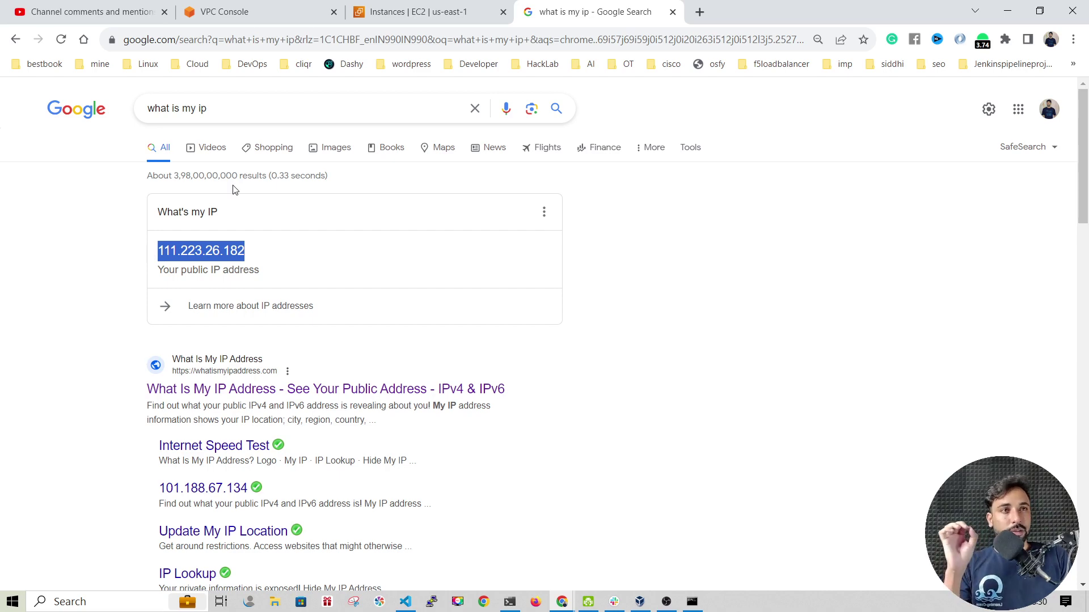
Step: Edit the inbound rules of network ACL acl-0471501a446871386 and add a new rule with rule number 103
left_click(423, 12)
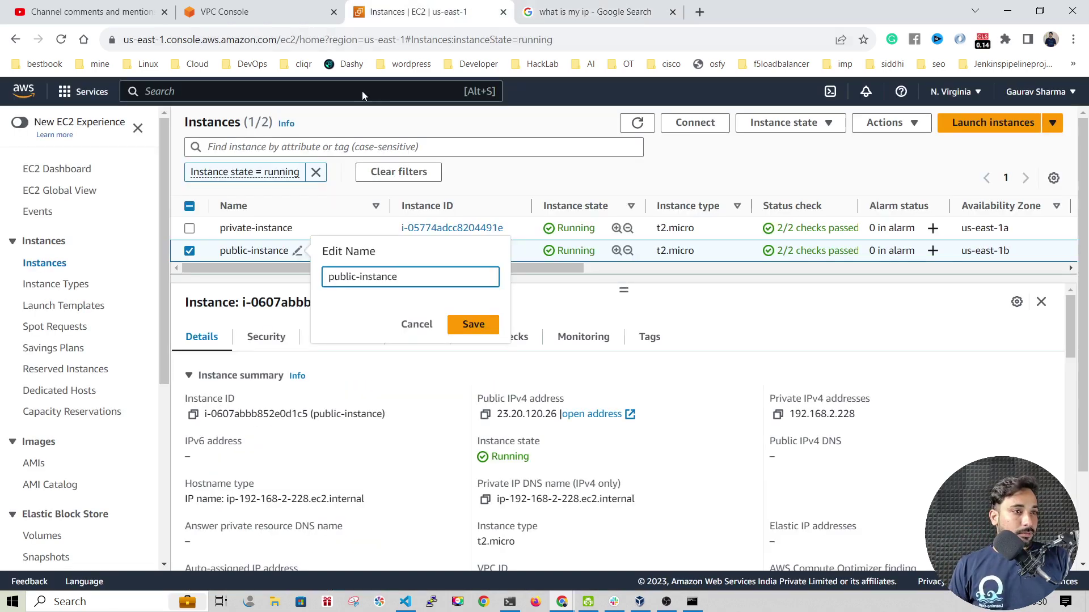
left_click(256, 14)
scroll(249, 170, "up", 1)
left_click_drag(238, 138, 311, 136)
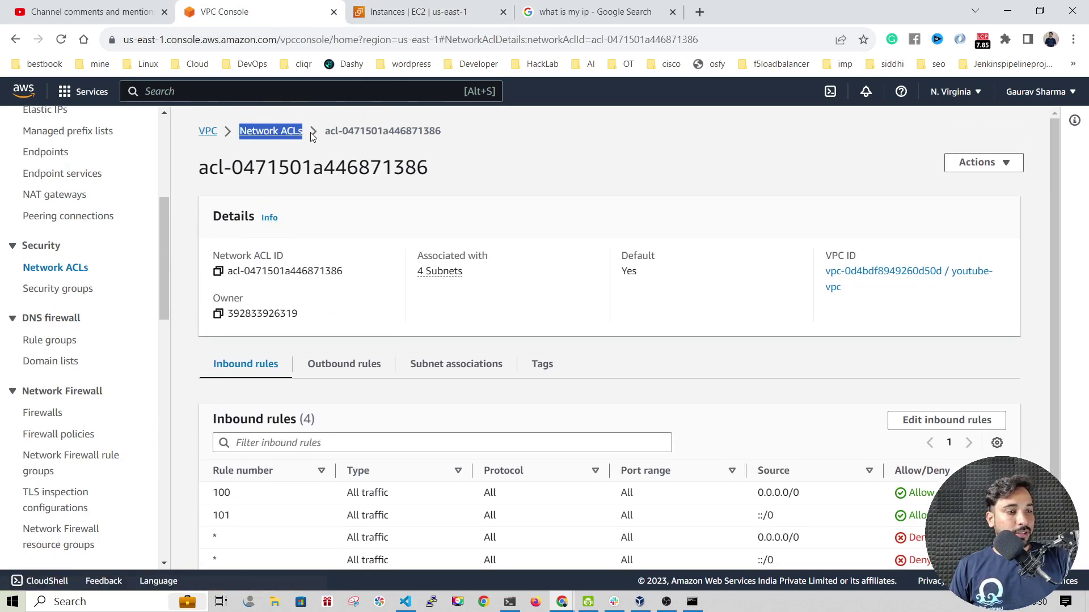
left_click(947, 421)
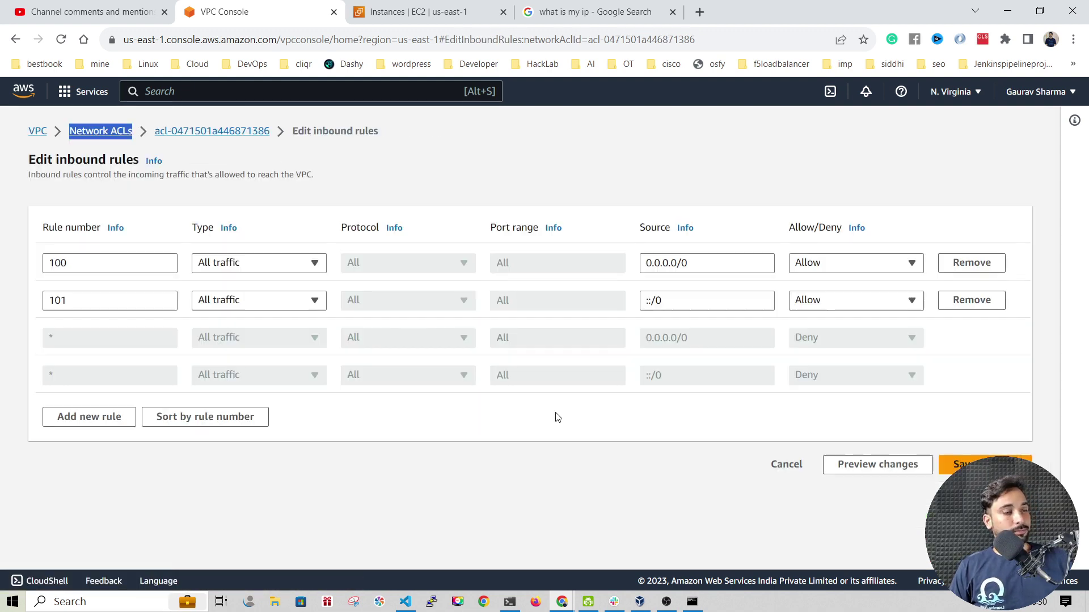
left_click(78, 423)
left_click_drag(37, 239, 101, 239)
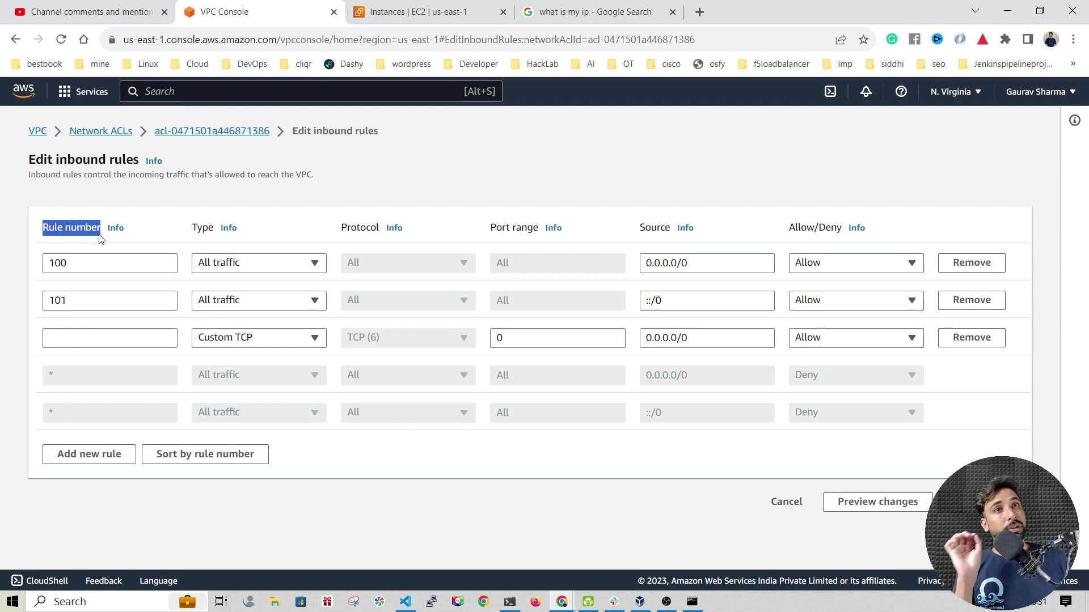
left_click(69, 334)
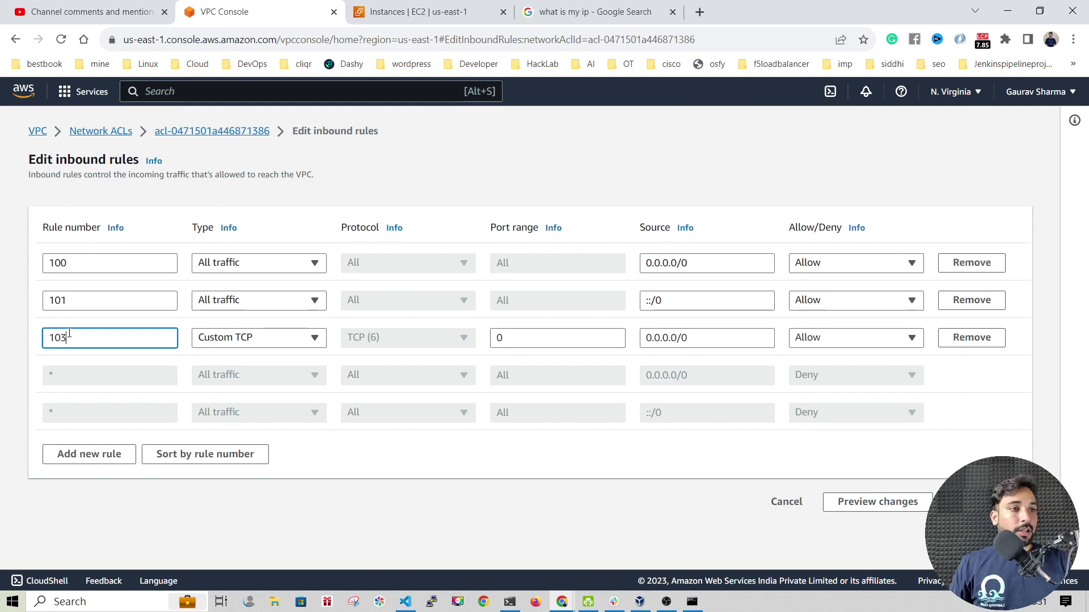
Step: Compare the new rule's number 103 with the existing rule numbers 100 and 101
left_click_drag(67, 264, 45, 264)
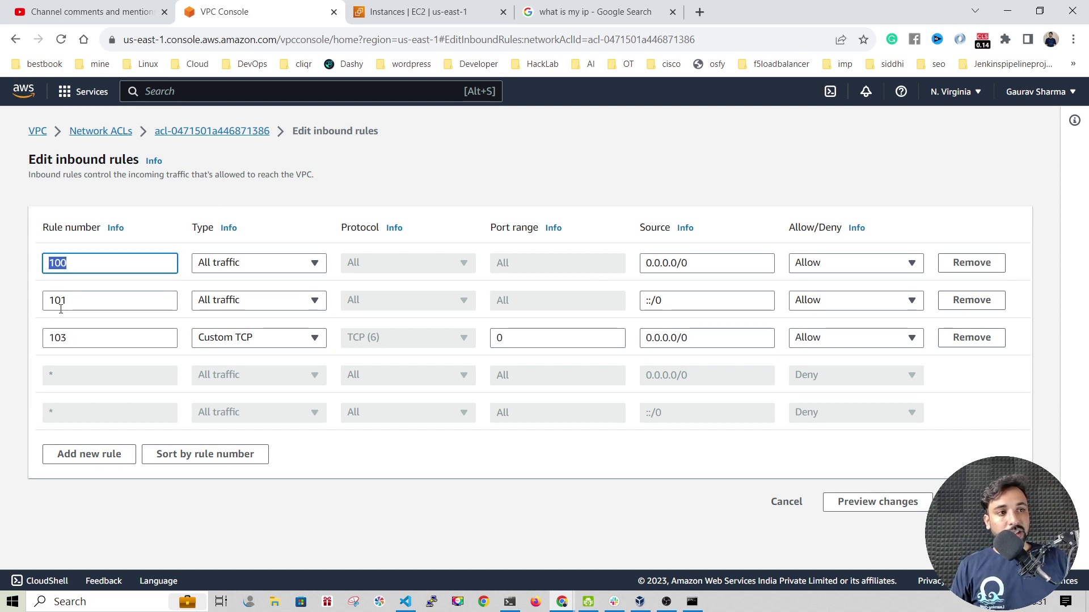
left_click_drag(73, 301, 44, 300)
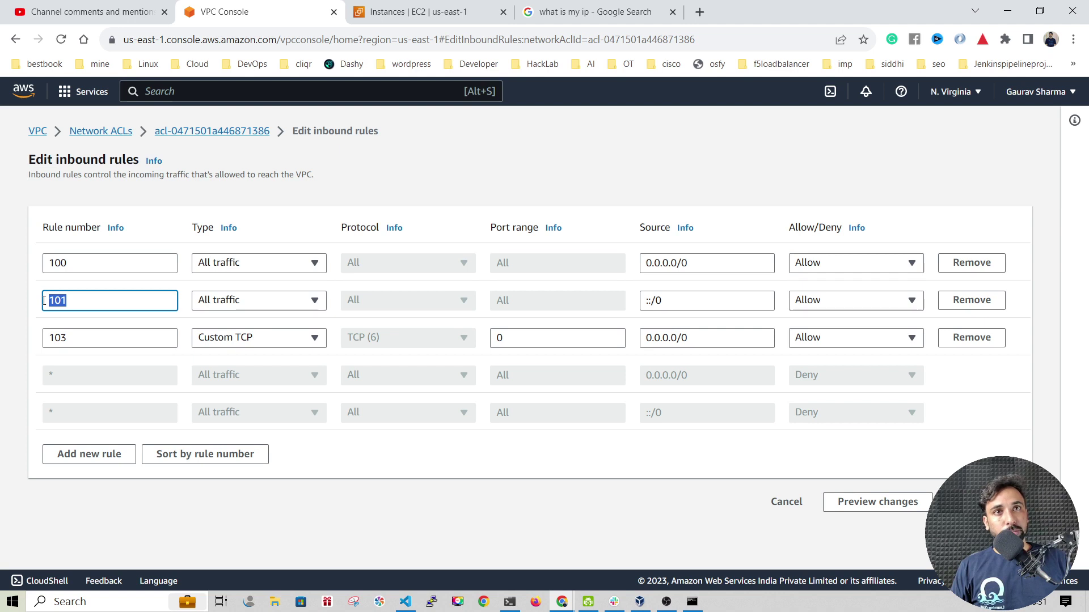
left_click_drag(83, 341, 35, 344)
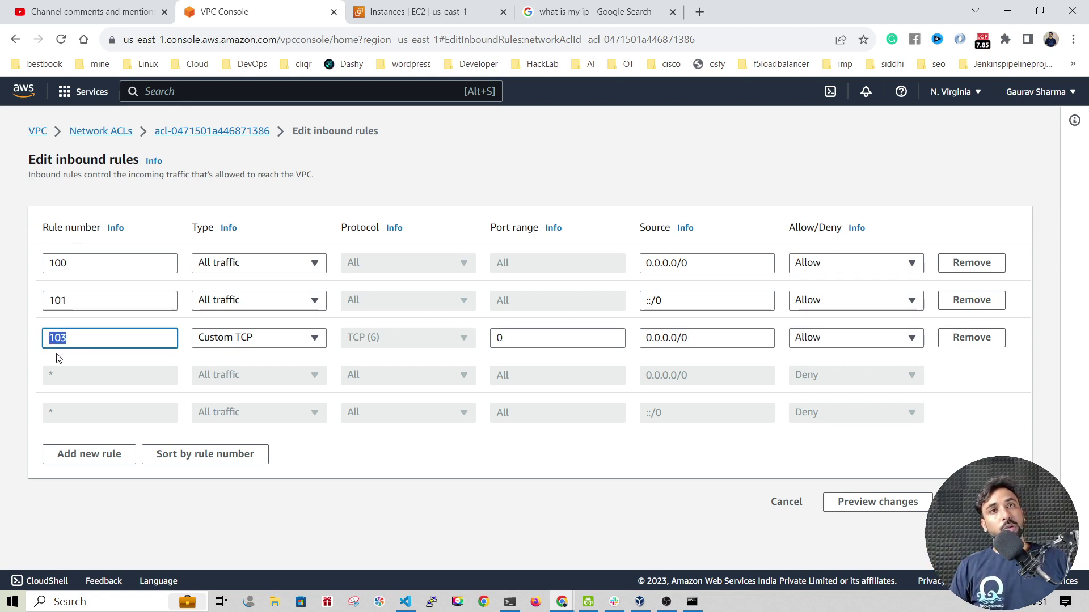
left_click_drag(67, 267, 40, 270)
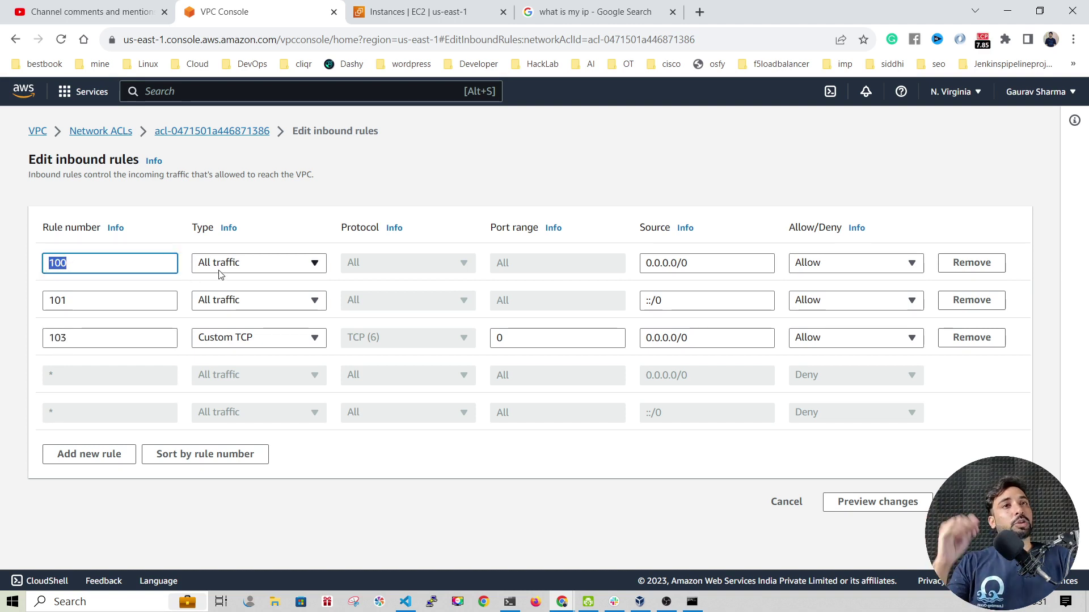
double_click(71, 338)
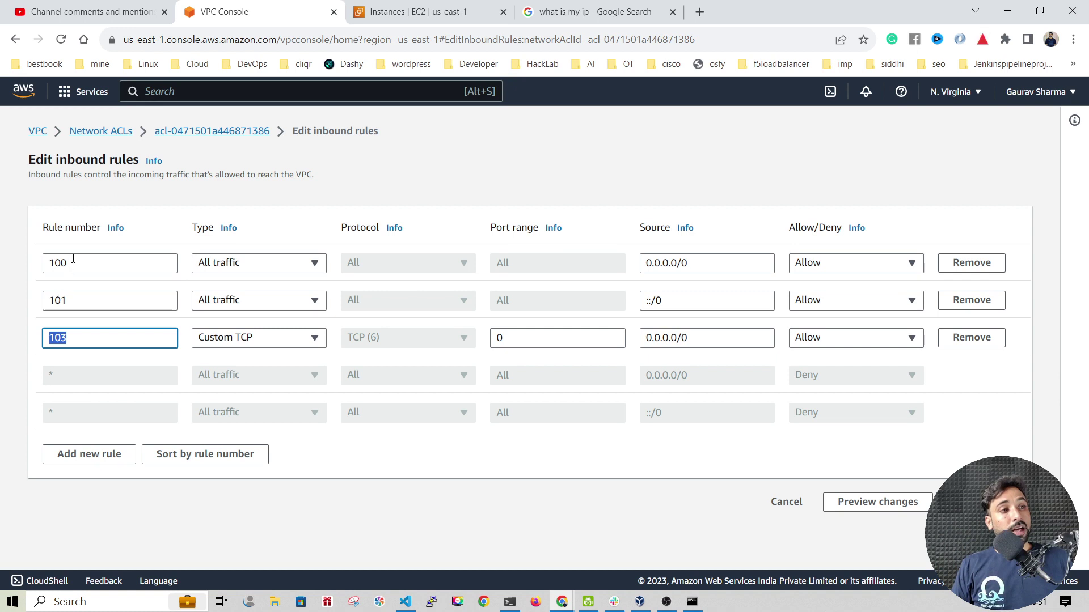
double_click(73, 262)
Step: Renumber the new inbound rule to 99 and set its type to All traffic
double_click(64, 338)
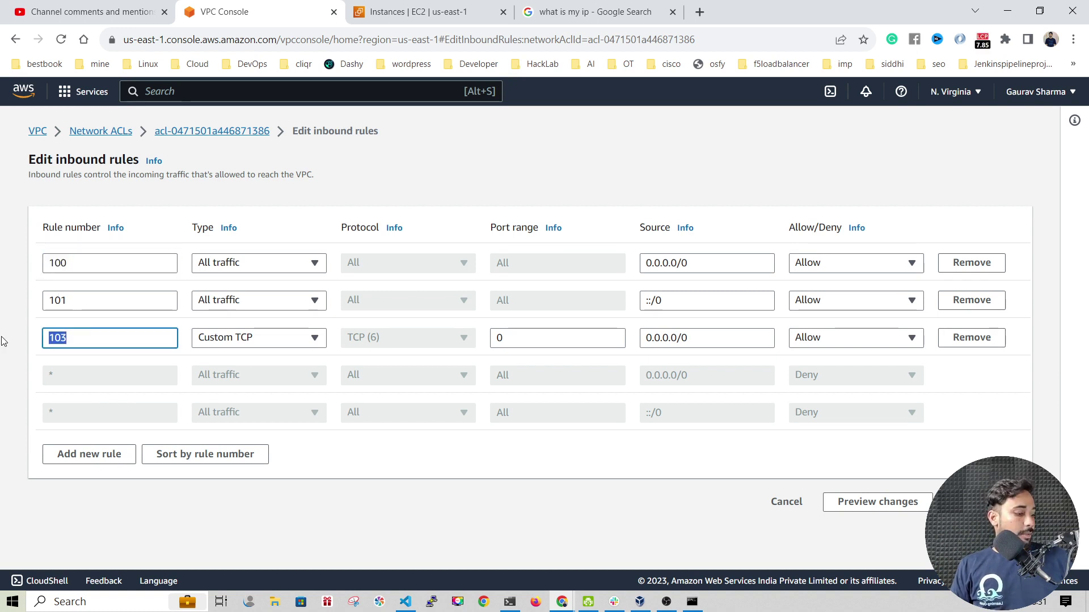
type("99")
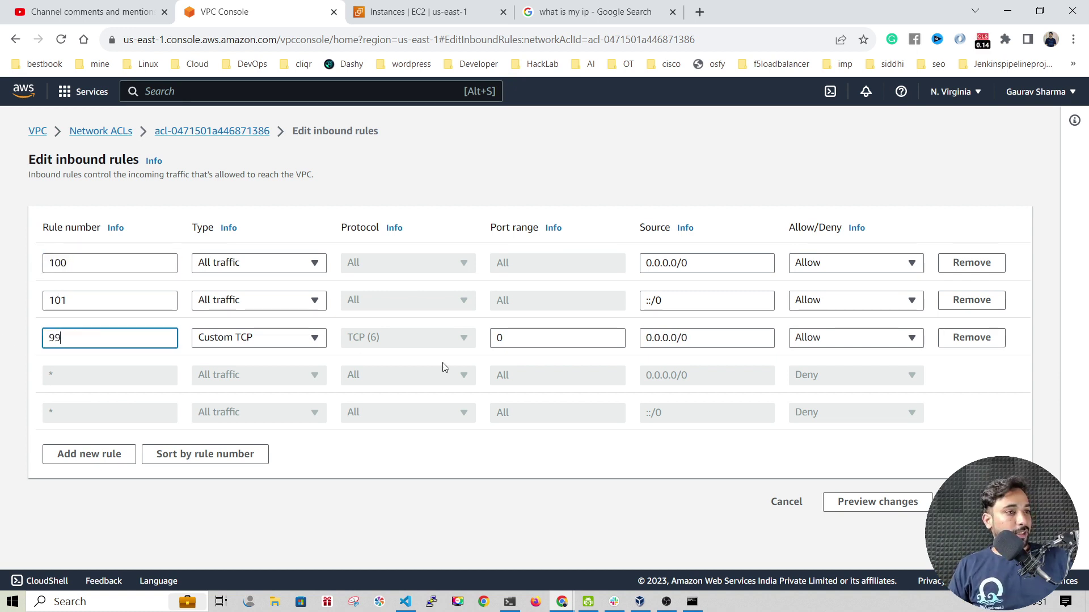
left_click(287, 338)
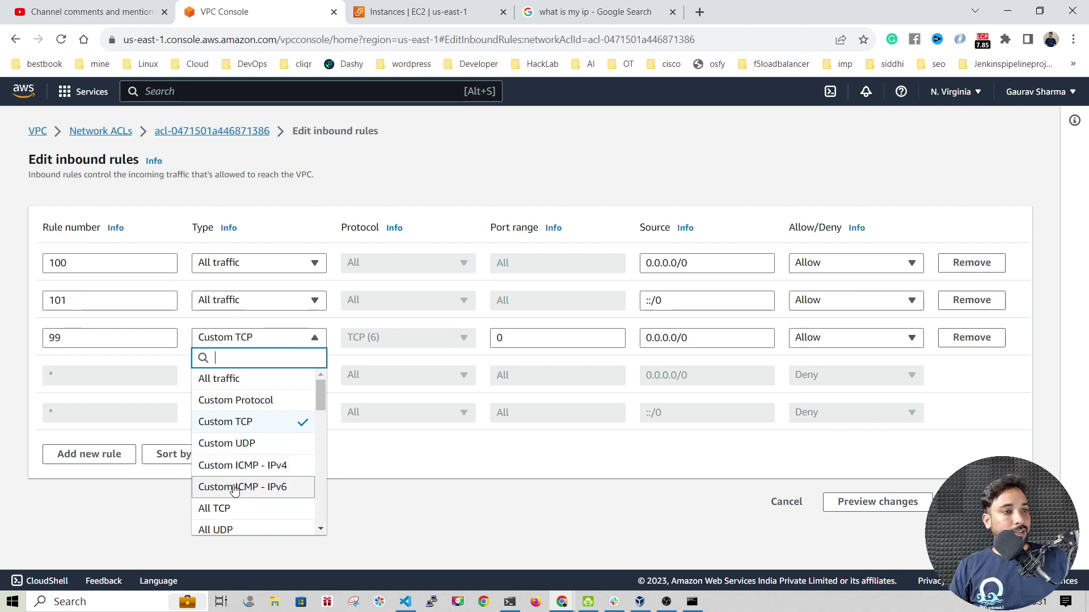
left_click(229, 380)
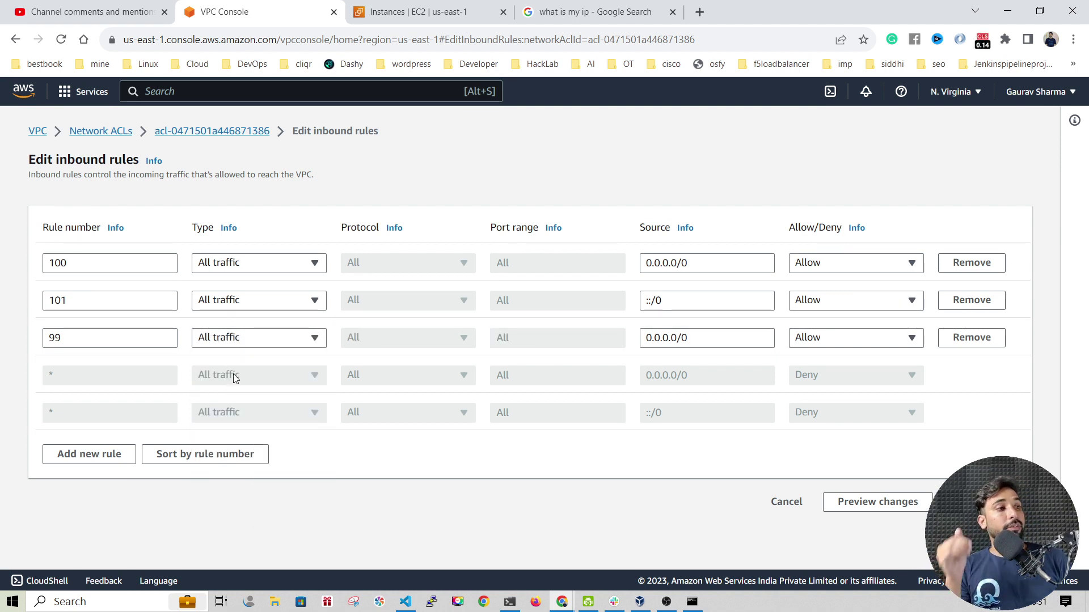
Step: Set the source of inbound rule 99 to 111.223.26.182/32
triple_click(699, 335)
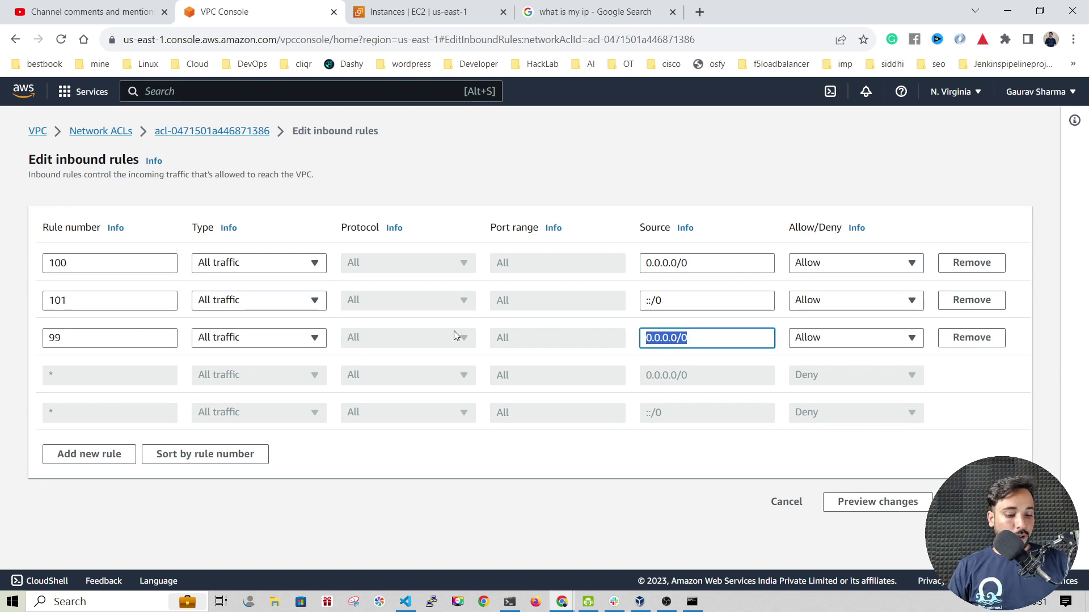
type("111.223.26.182")
type("/24")
key("BackSpace")
key("BackSpace")
type("32")
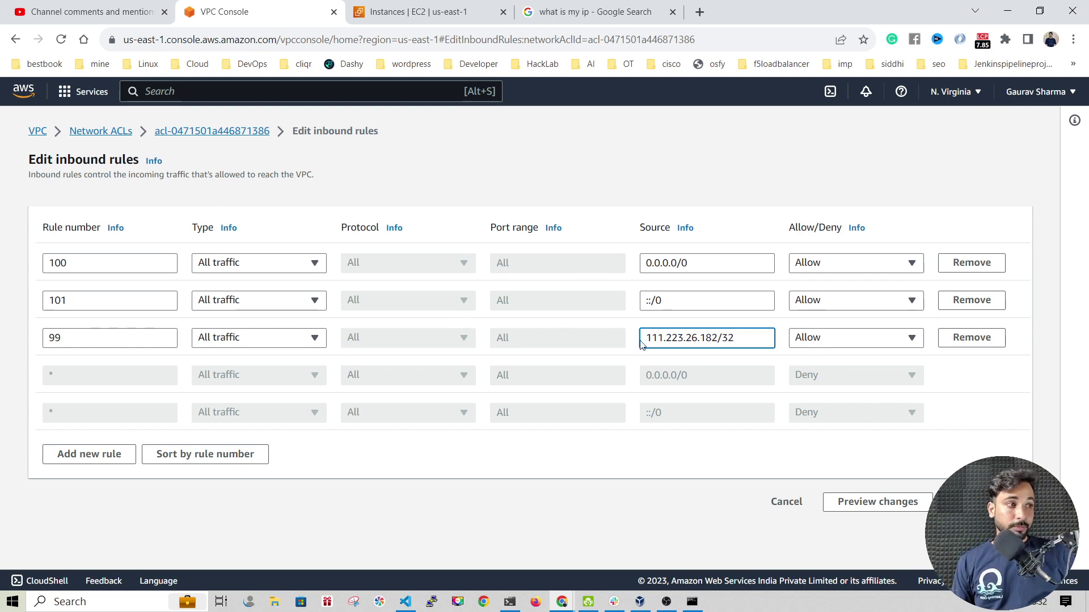
Step: Set inbound rule 99 to Deny, save the network ACL changes and highlight the rule in the inbound rules list
left_click(806, 349)
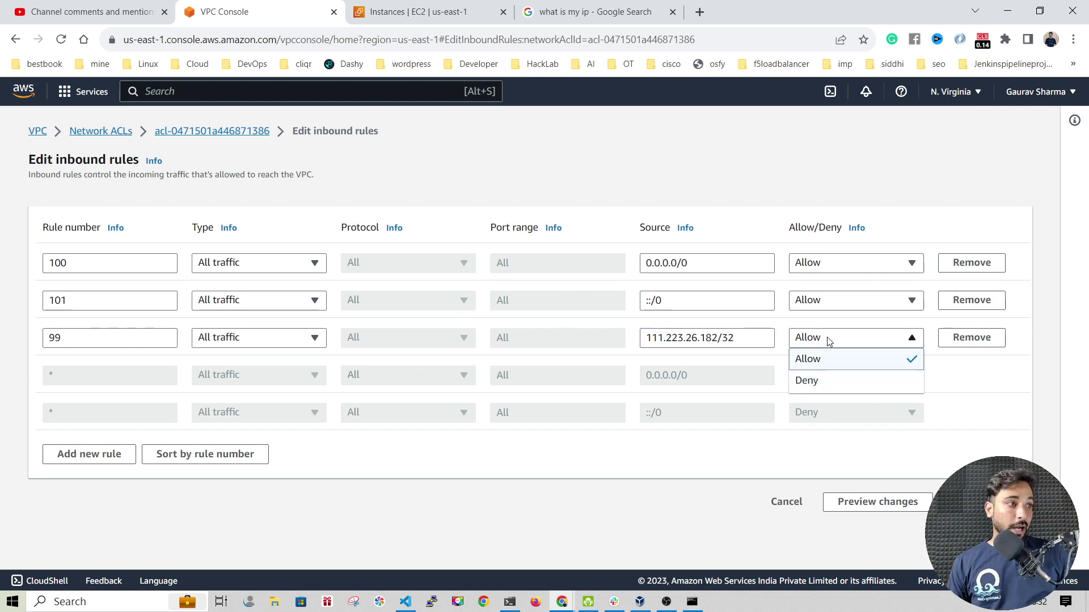
left_click(825, 384)
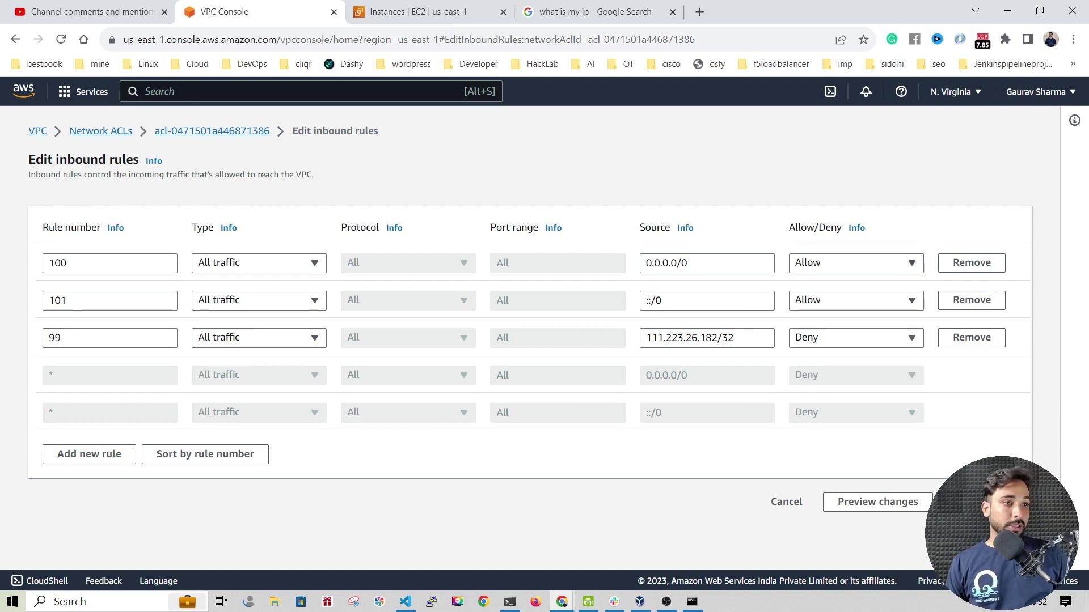
double_click(52, 338)
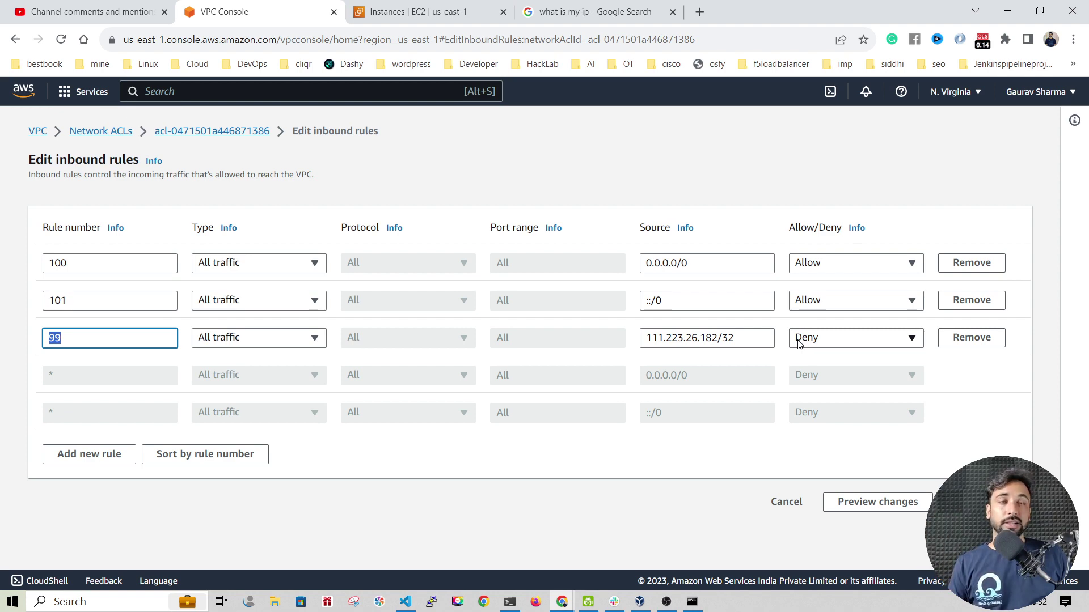
left_click(986, 502)
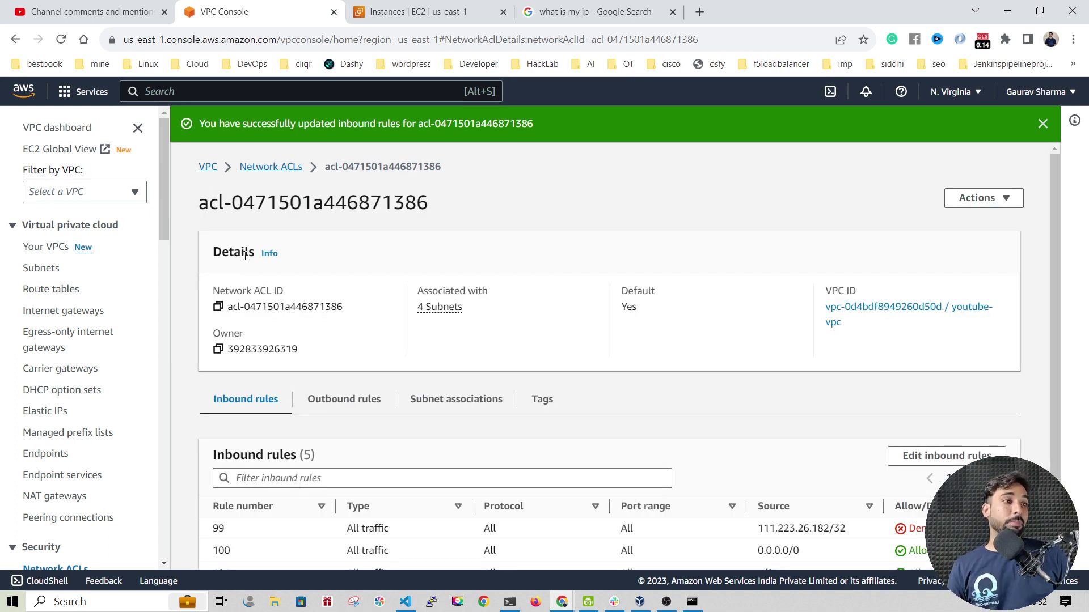
scroll(280, 394, "down", 1)
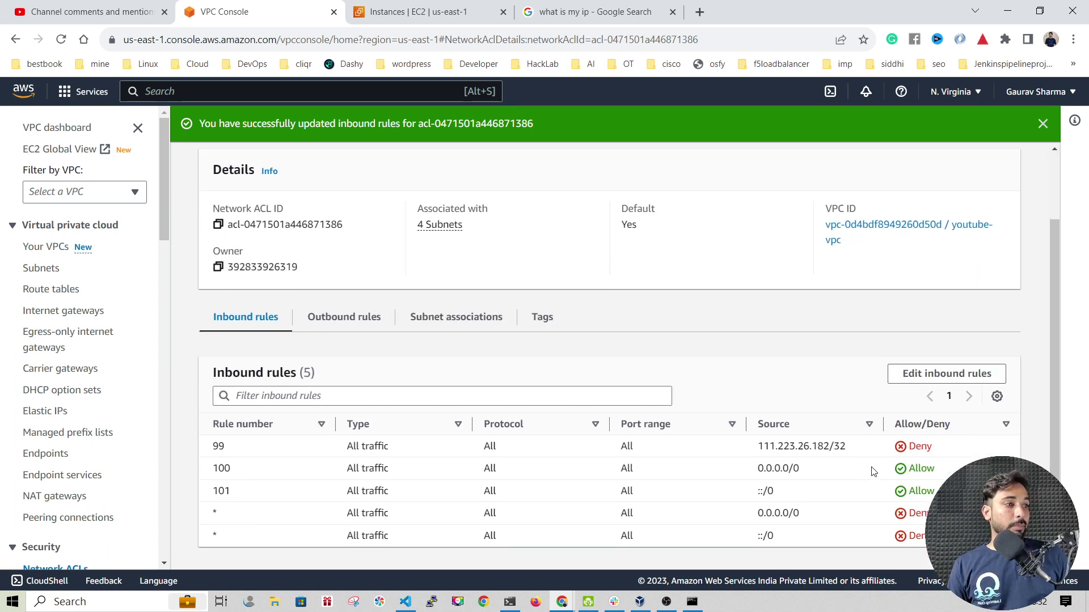
left_click_drag(934, 447, 206, 446)
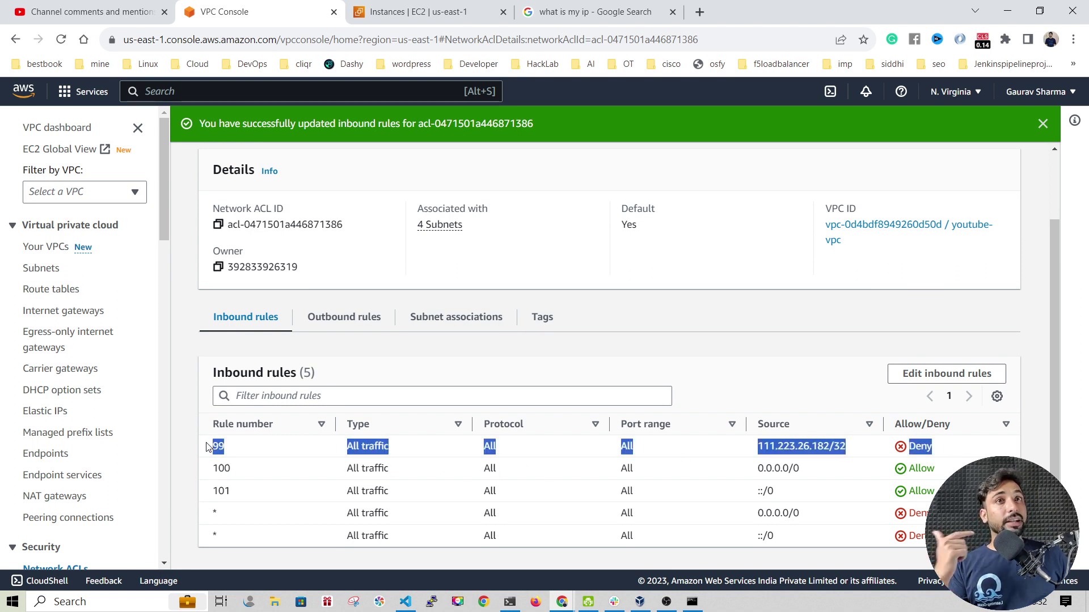
Step: Switch to Command Prompt, ping 23.20.120.26, interrupt the ping and clear the screen with cls
left_click(692, 602)
key("Up")
key("Return")
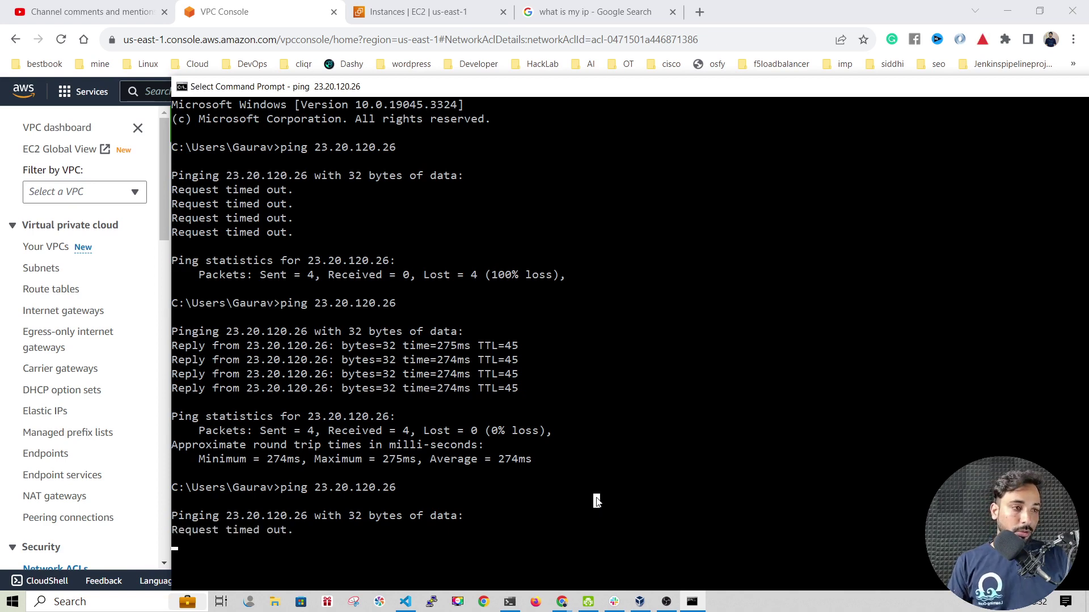
left_click_drag(459, 86, 455, 54)
left_click(362, 186)
key("ctrl+c")
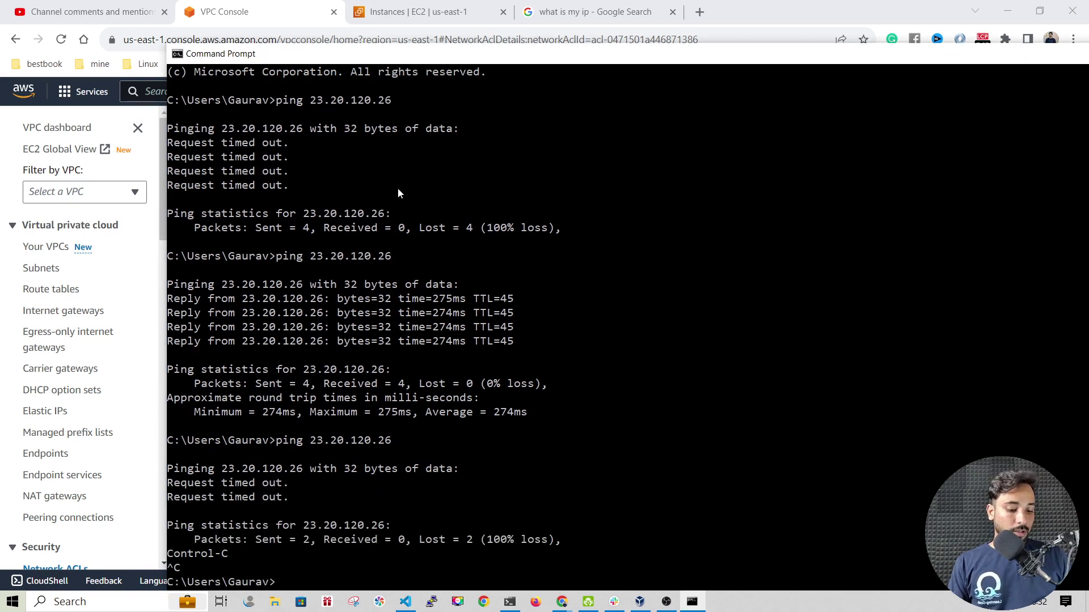
type("cls")
key("Return")
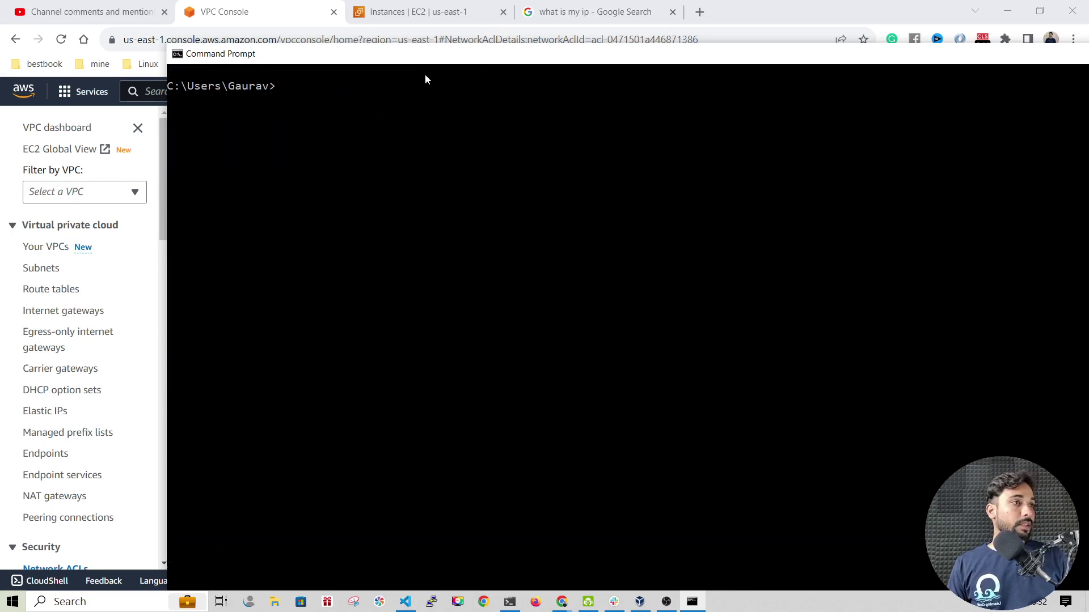
Step: Back in the VPC console, renumber the Deny rule for 111.223.26.182/32 to 103 and save the inbound rules
left_click(278, 6)
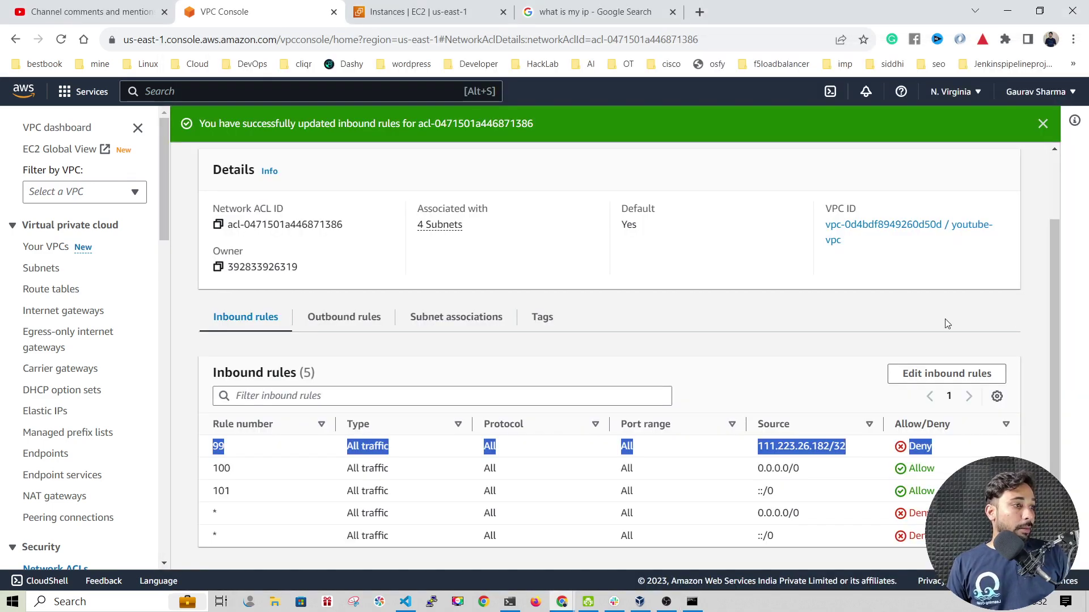
left_click(962, 369)
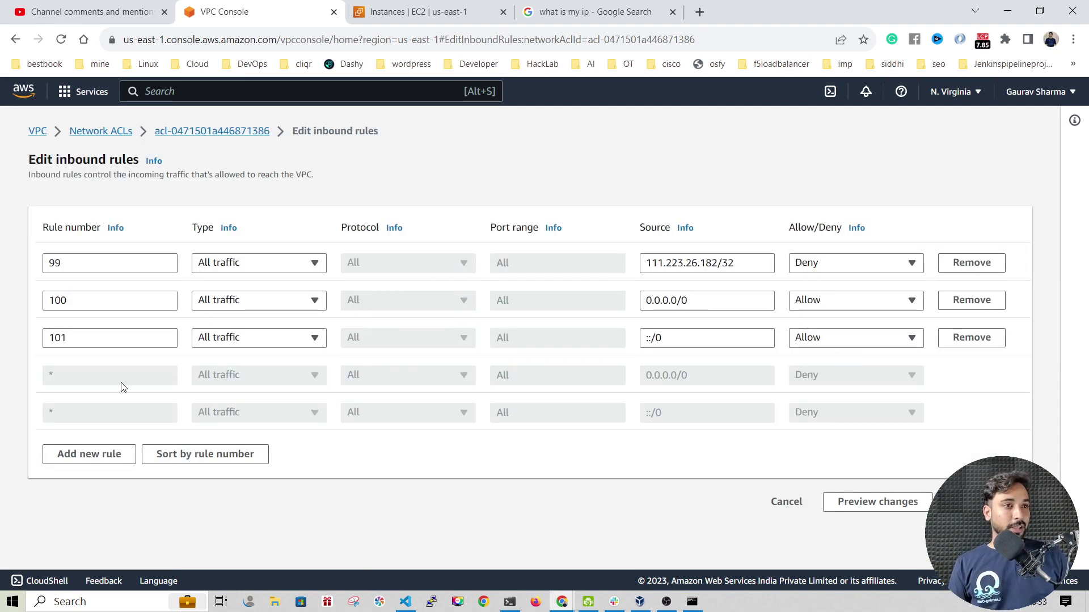
left_click_drag(62, 263, 20, 260)
type("103")
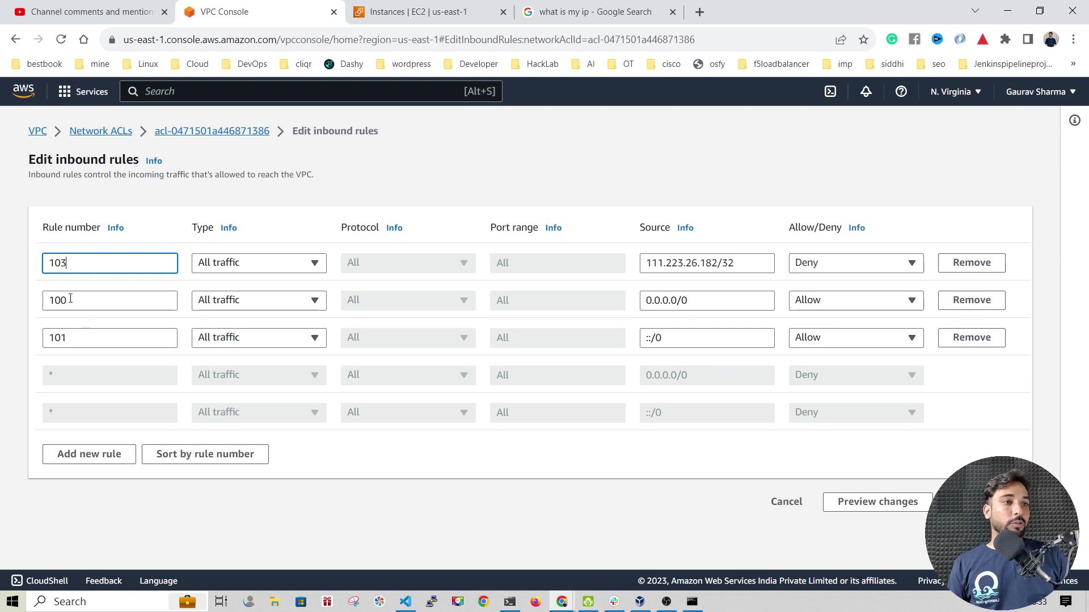
left_click_drag(78, 301, 33, 308)
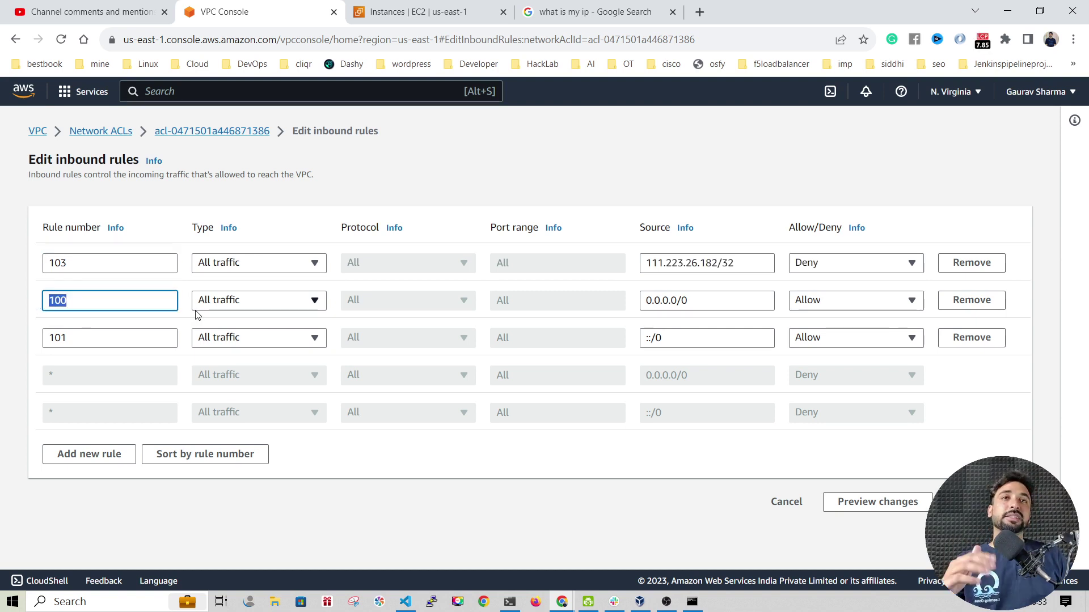
left_click(855, 534)
left_click(938, 502)
left_click_drag(933, 491, 215, 491)
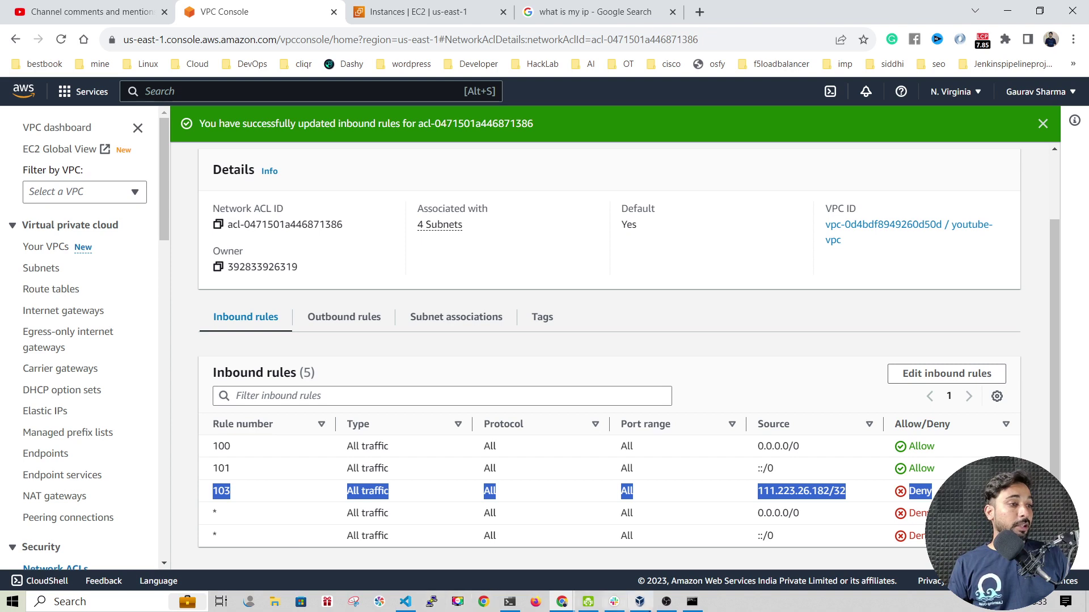
Step: Ping 23.20.120.26 from Command Prompt to test access with the Deny rule numbered 103
left_click(692, 601)
key("Up")
key("Up")
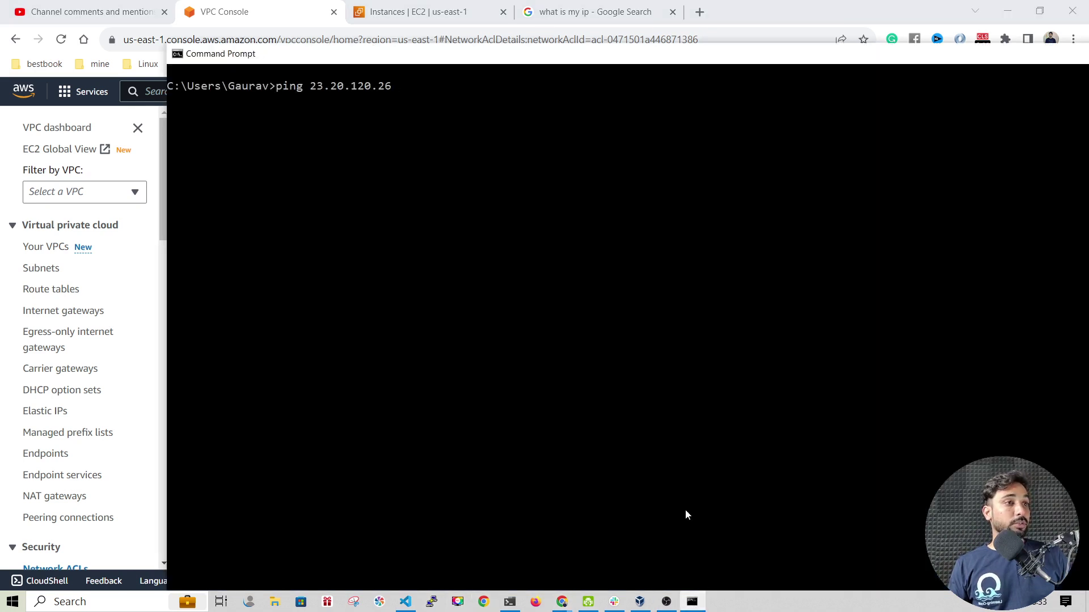
key("Return")
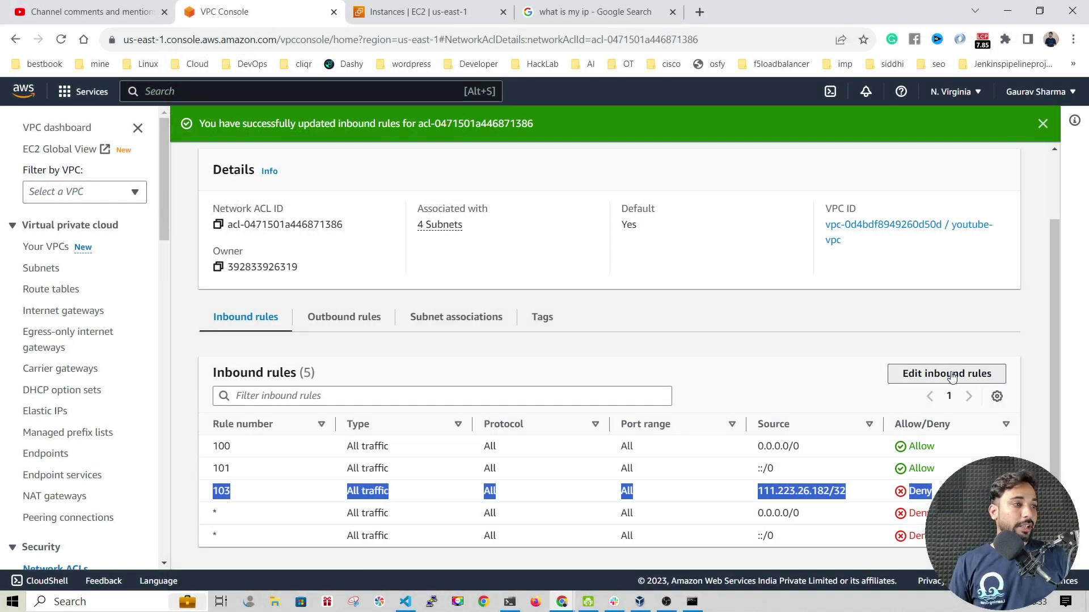
Step: Return to the VPC console, renumber the network ACL's Deny rule to 99 and save the inbound rules
left_click(946, 374)
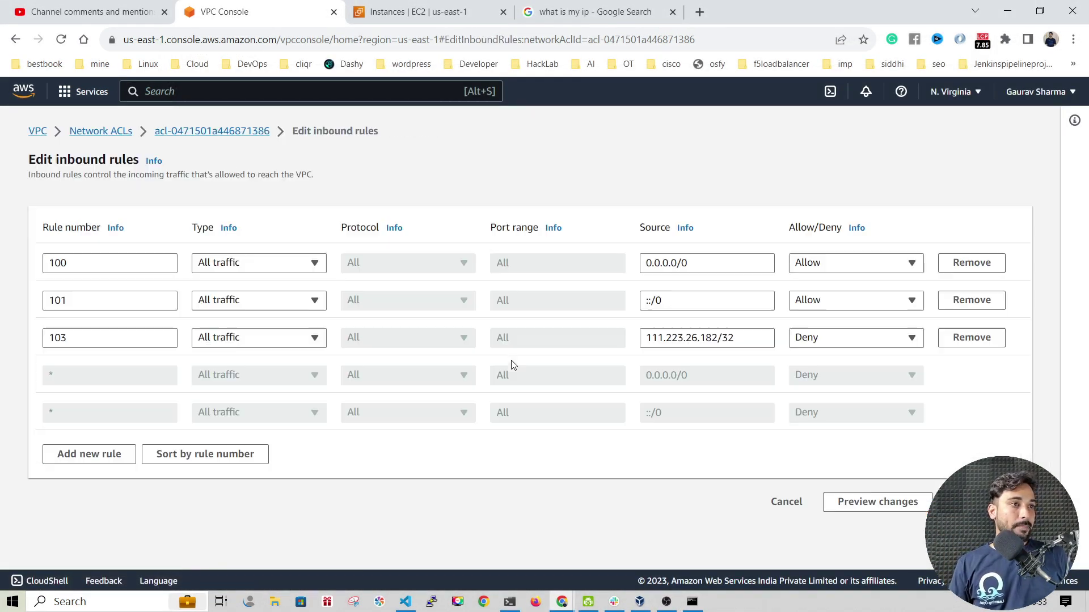
left_click_drag(66, 338, 13, 362)
type("99")
left_click(984, 502)
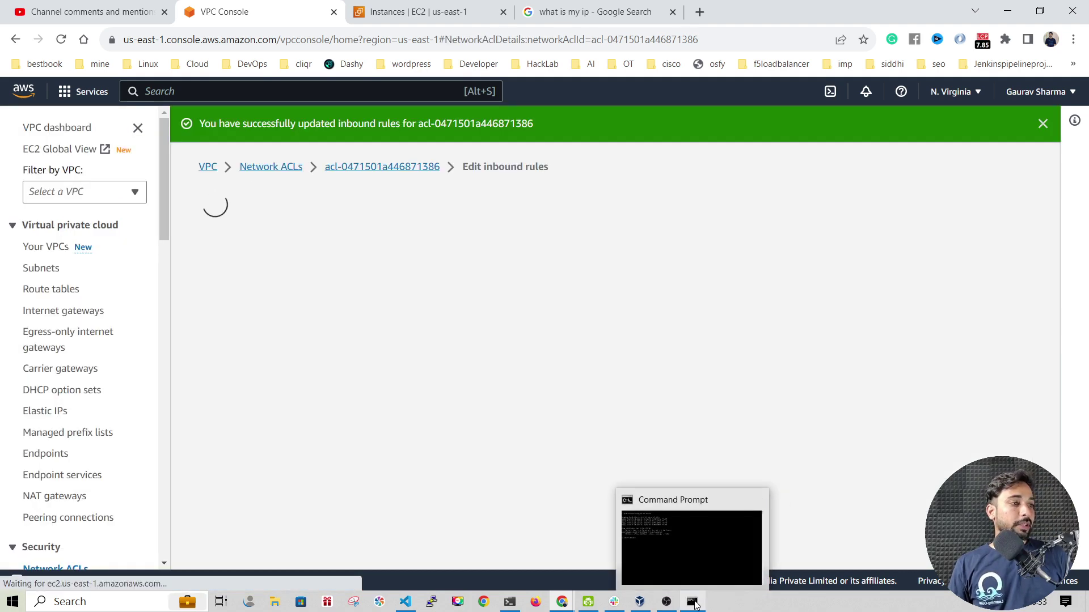
Step: Ping 23.20.120.26 again from Command Prompt with the Deny rule numbered 99, and interrupt the ping
left_click(692, 603)
key("Return")
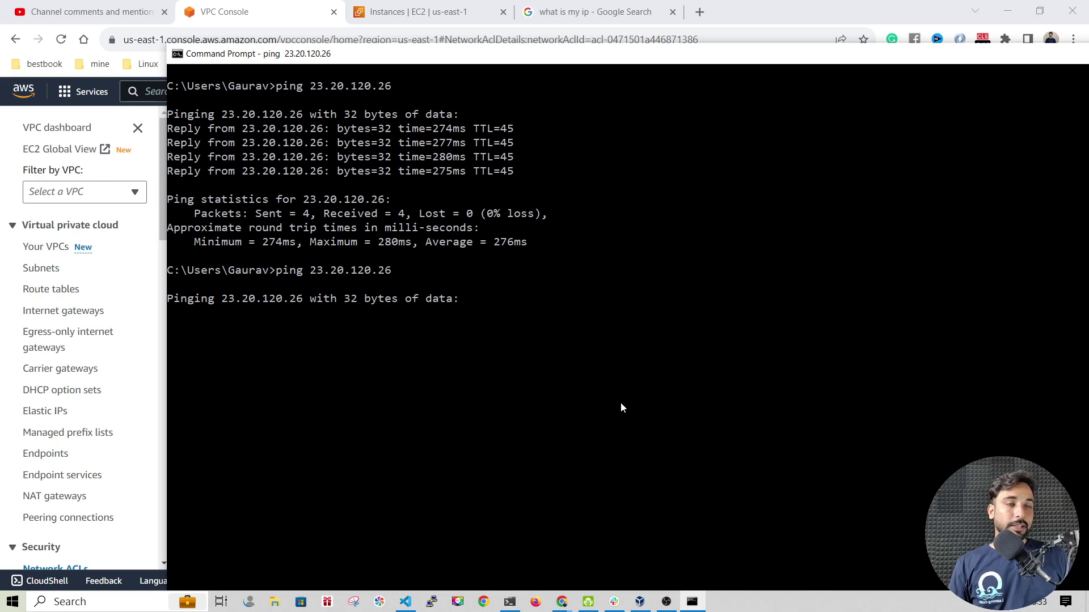
key("ctrl+c")
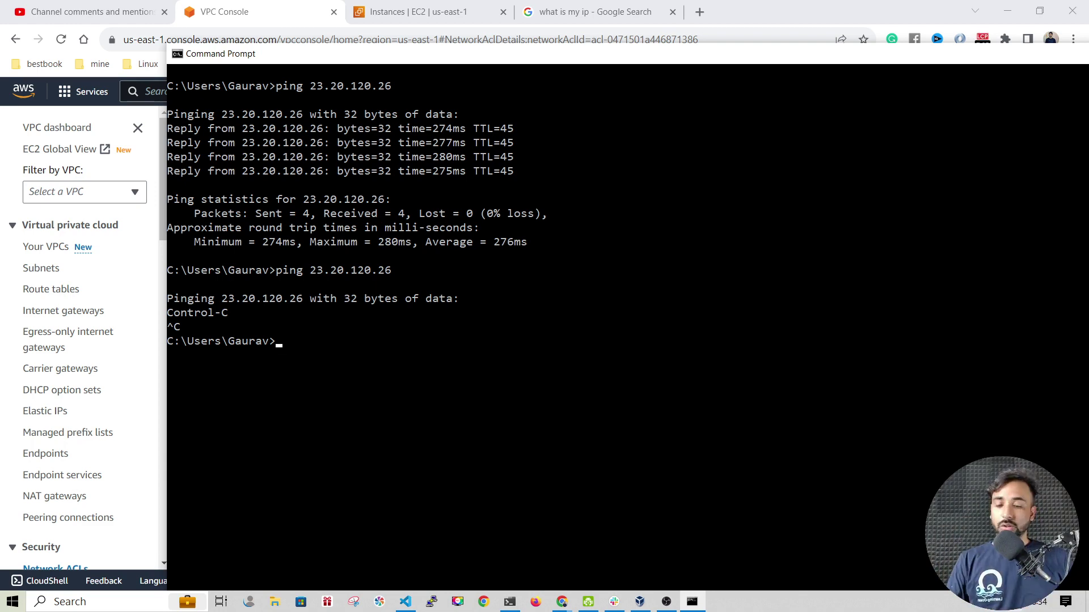
Step: Connect the computer to a different available Wi-Fi network
left_click(1015, 610)
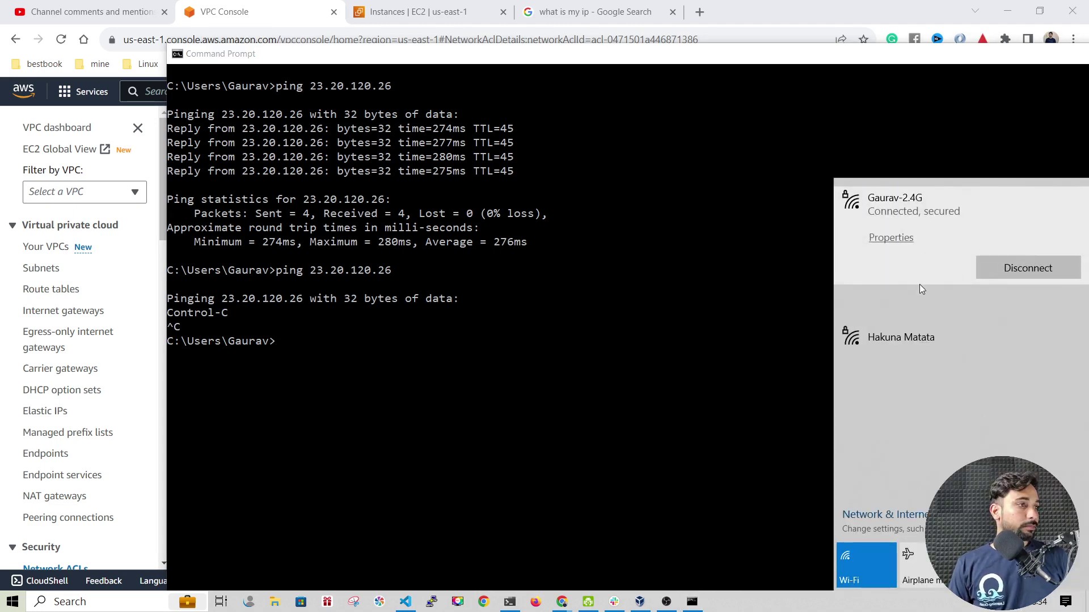
left_click(1005, 307)
left_click(1005, 308)
left_click(731, 254)
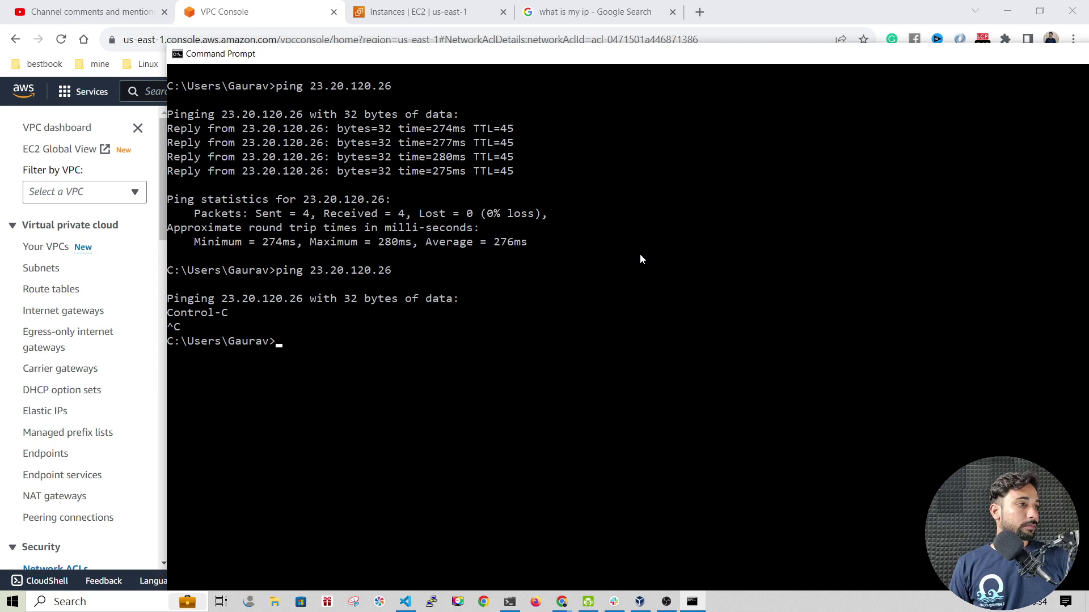
Step: Reload the Google "what is my ip" search in the browser and select the new public IP address
left_click(678, 6)
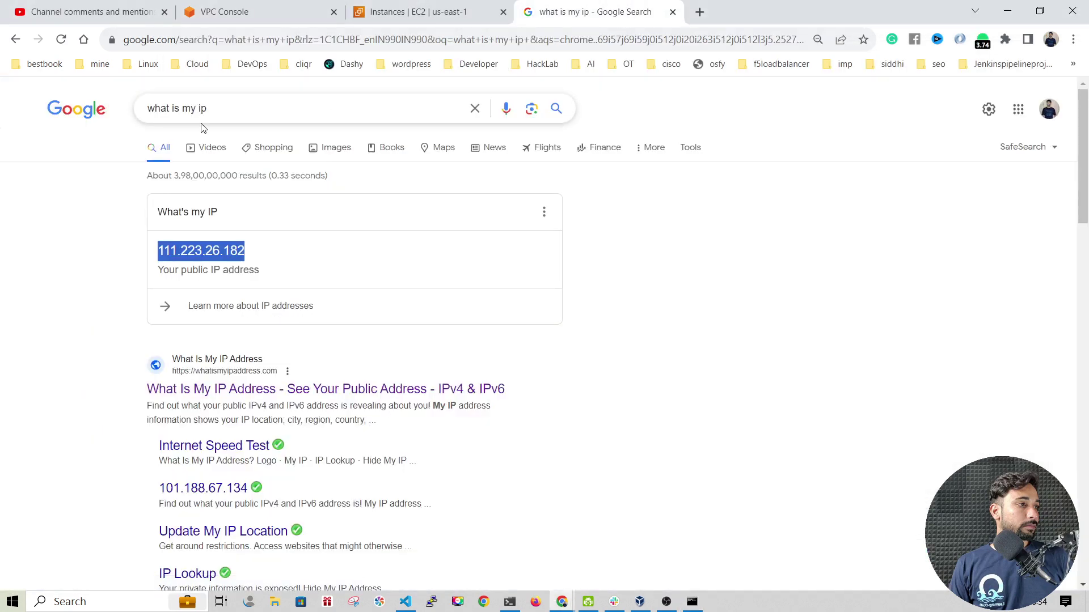
left_click(207, 41)
key("Return")
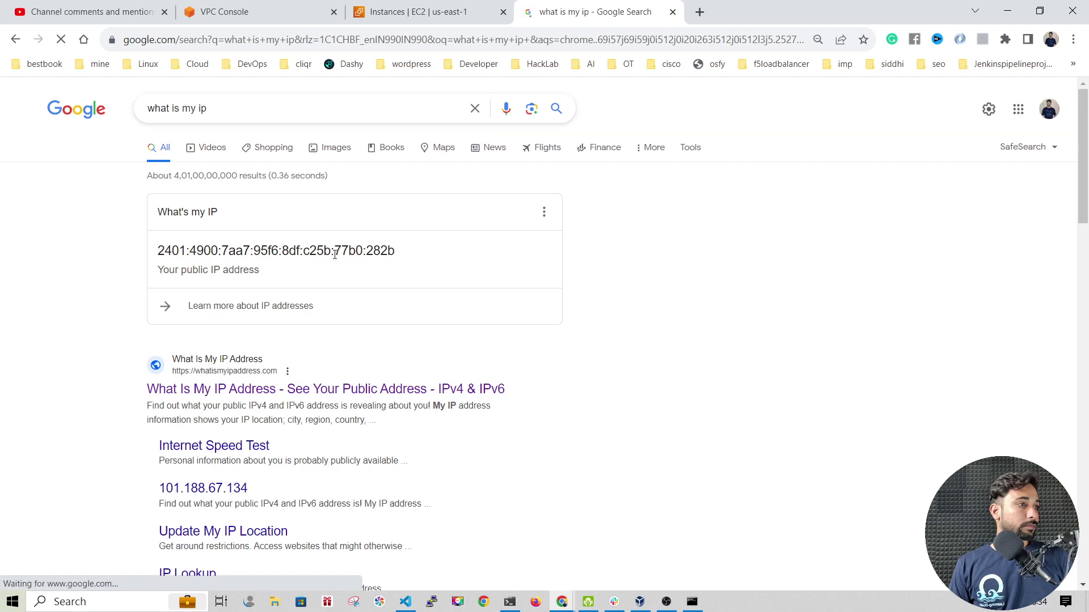
left_click_drag(403, 254, 160, 262)
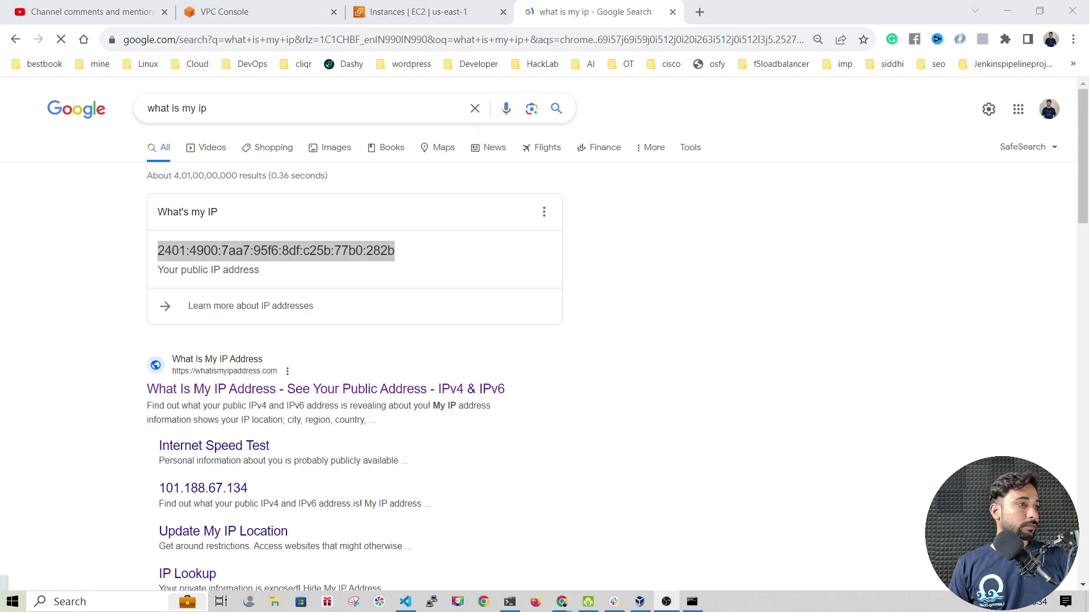
Step: Switch to Command Prompt and ping 23.20.120.26 over the new Wi-Fi connection
key("alt+Tab")
key("Return")
left_click(627, 470)
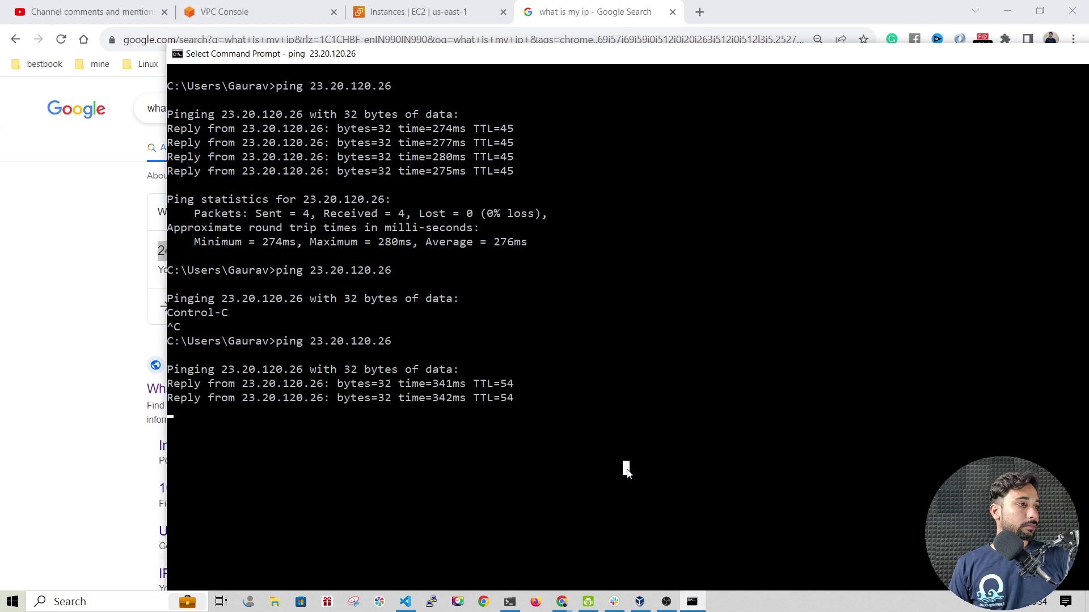
key("Escape")
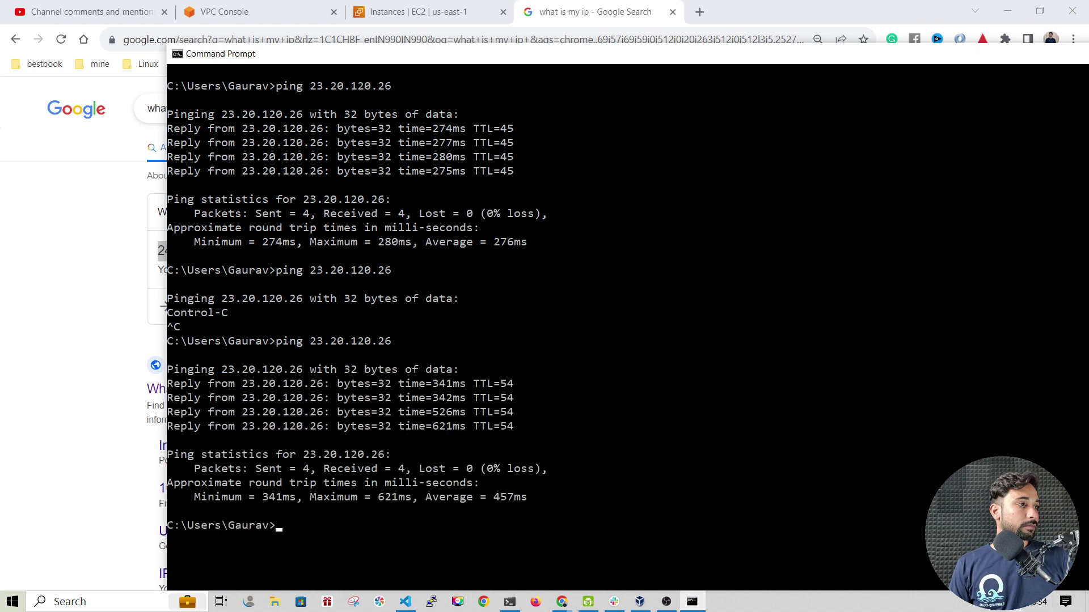
Step: Reconnect the computer to the original 2.4G Wi-Fi network
left_click(977, 602)
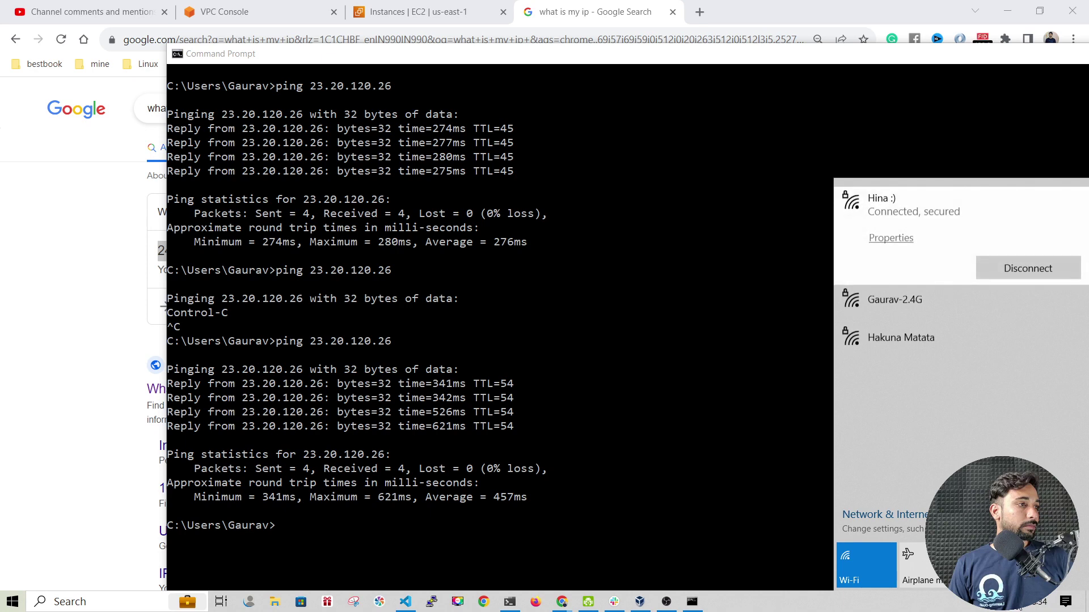
left_click(992, 312)
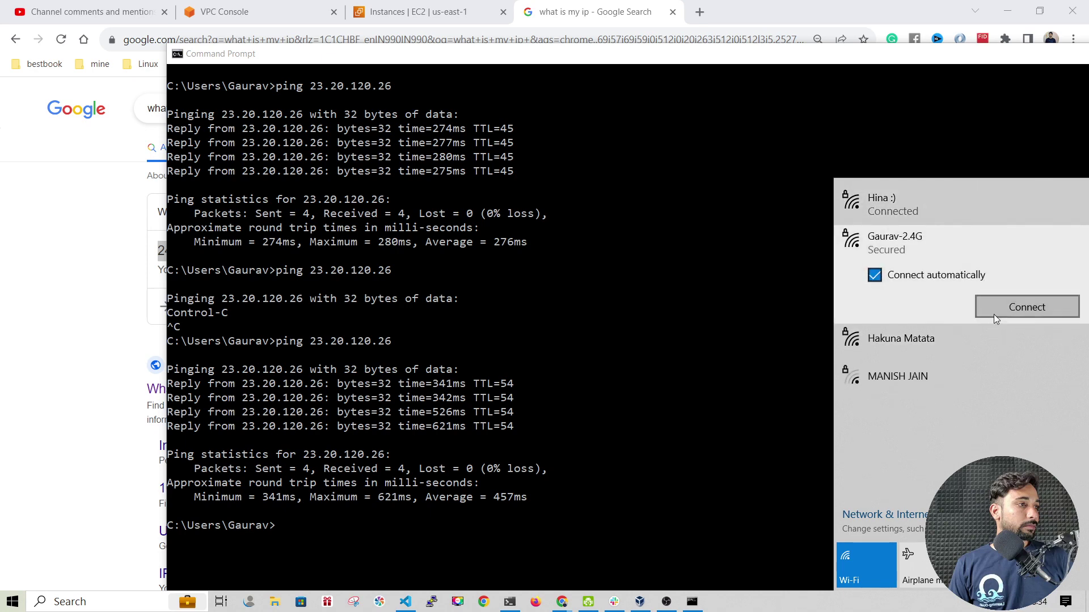
left_click(331, 396)
left_click(505, 434)
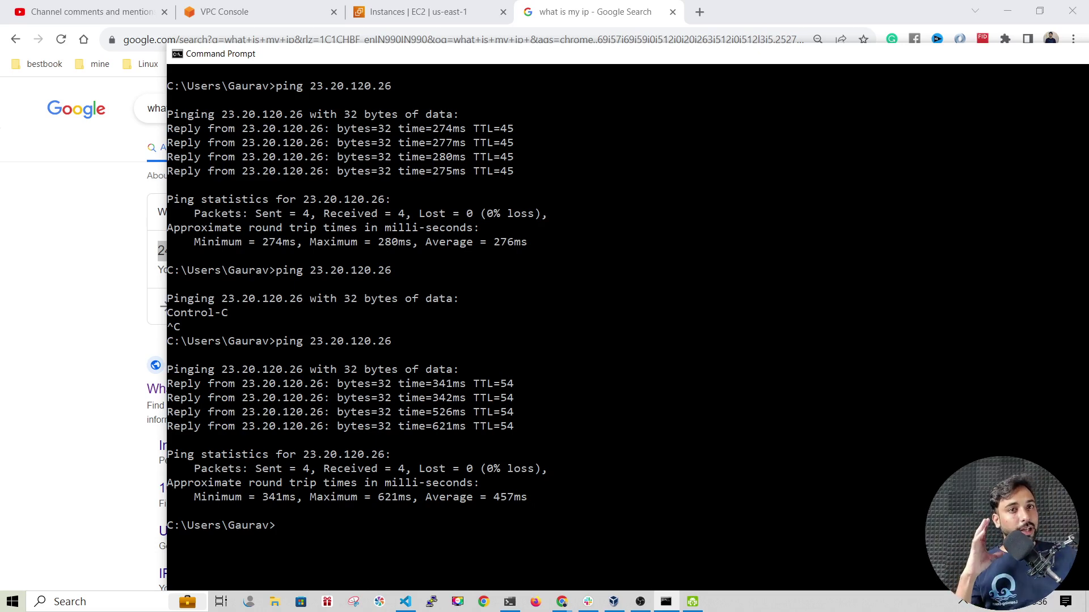
Step: Return to the browser and show the EC2 Instances page with public-instance selected
key("alt+Tab")
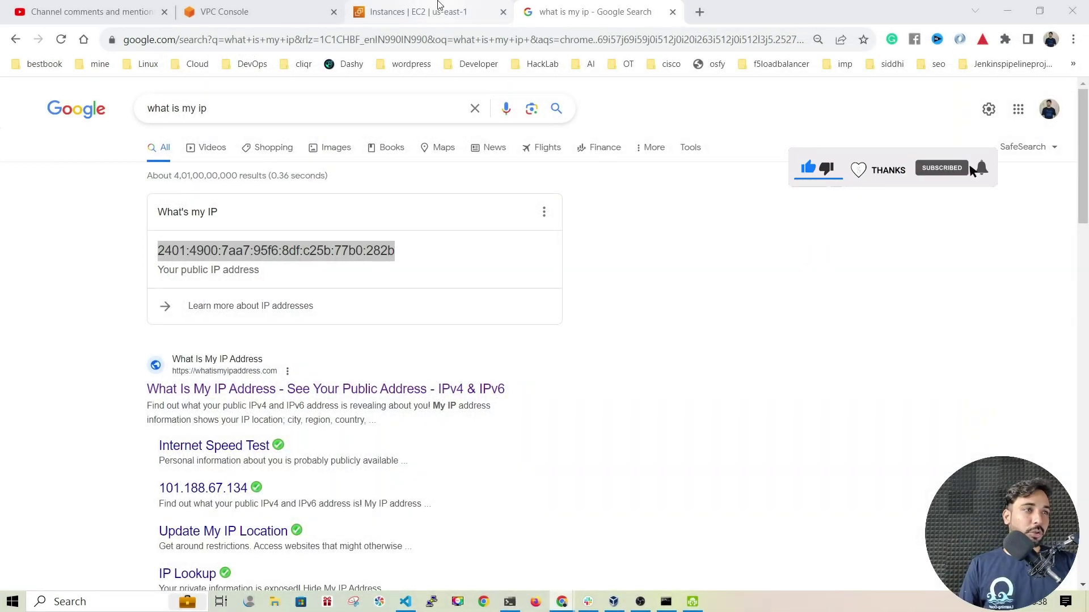
left_click(414, 12)
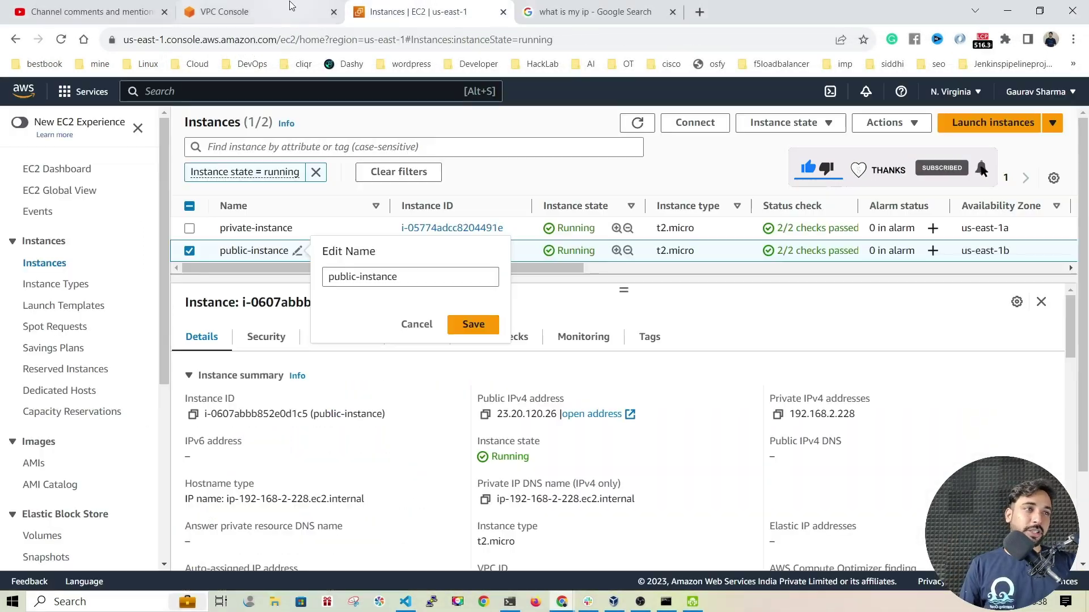
mouse_move(309, 27)
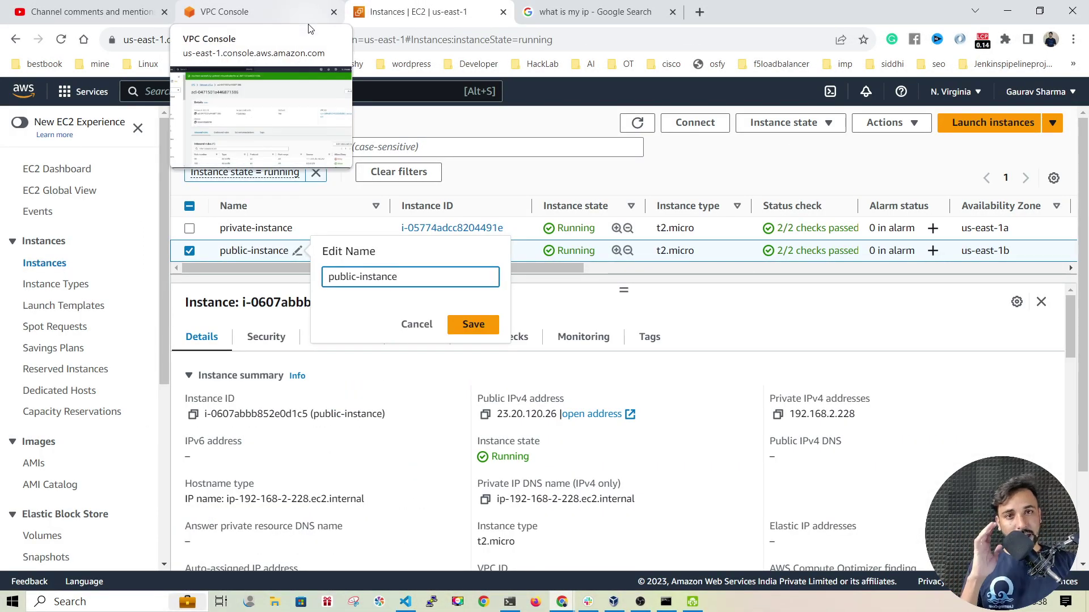